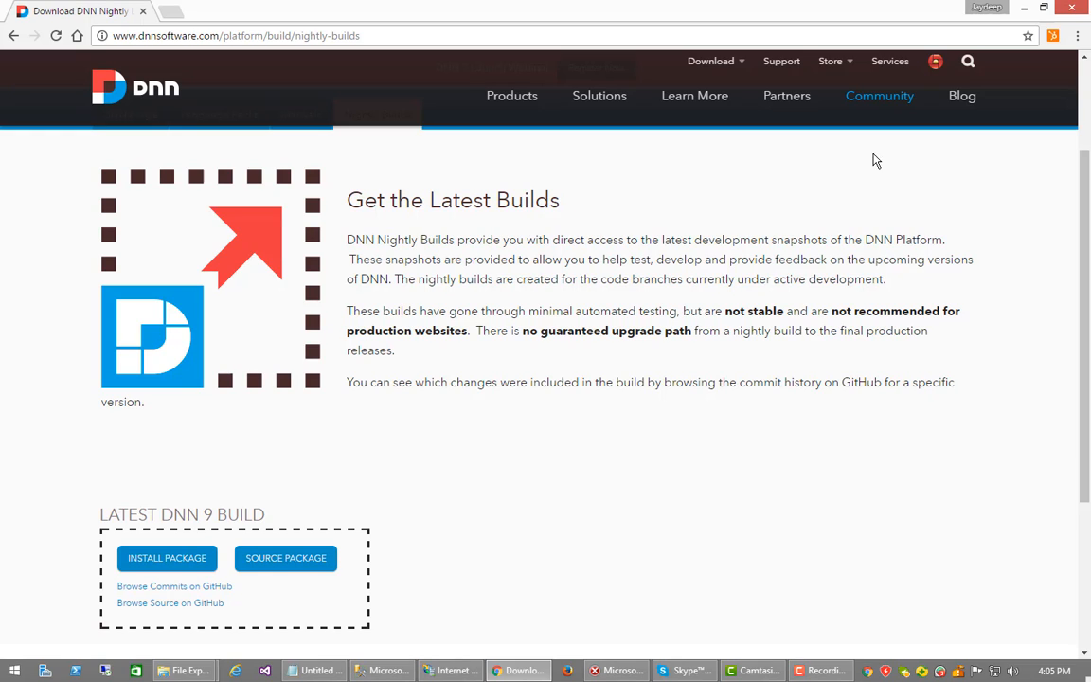
# Create an application pool named DNN9 (.NET v4.0, Integrated pipeline) in IIS Manager
pyautogui.moveTo(874, 111)
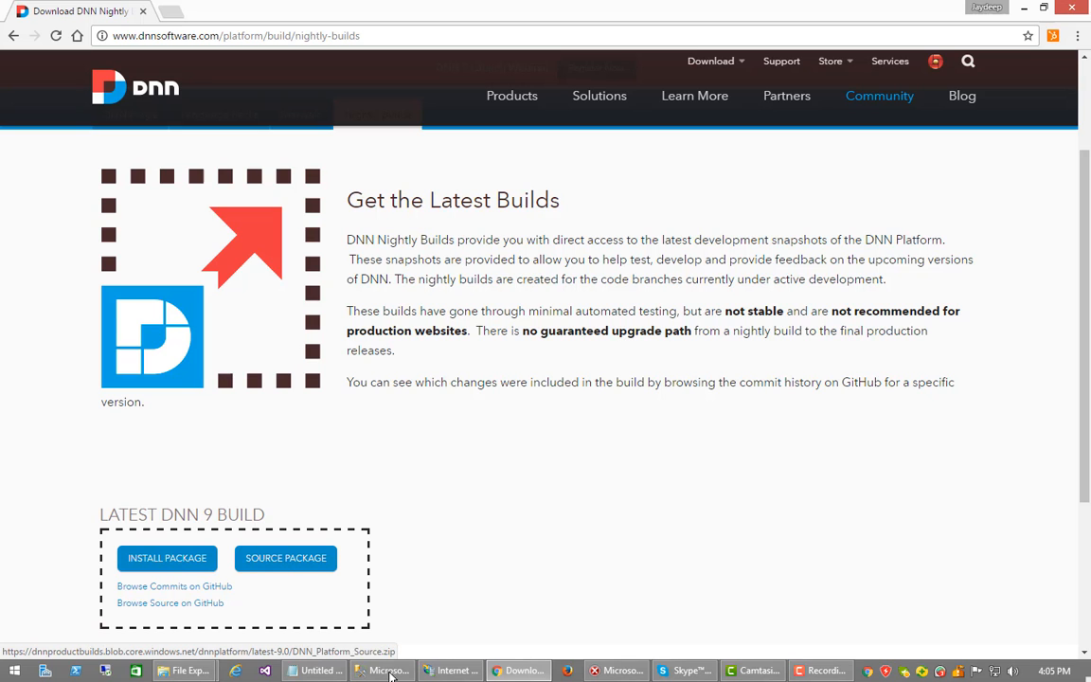
pyautogui.click(458, 670)
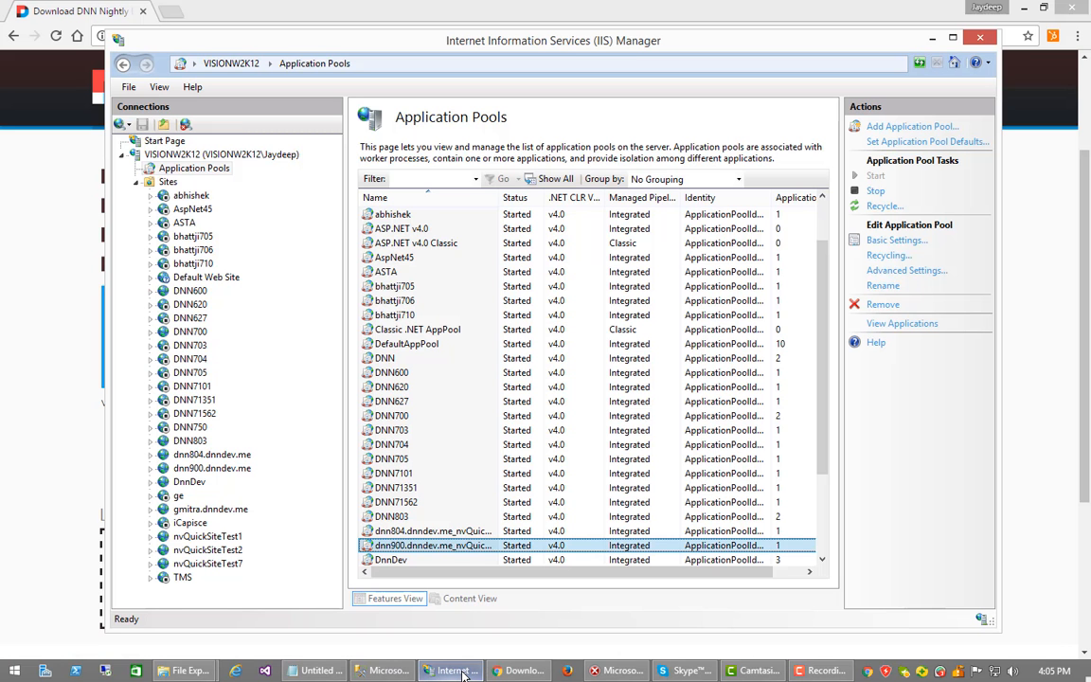
pyautogui.rightClick(210, 170)
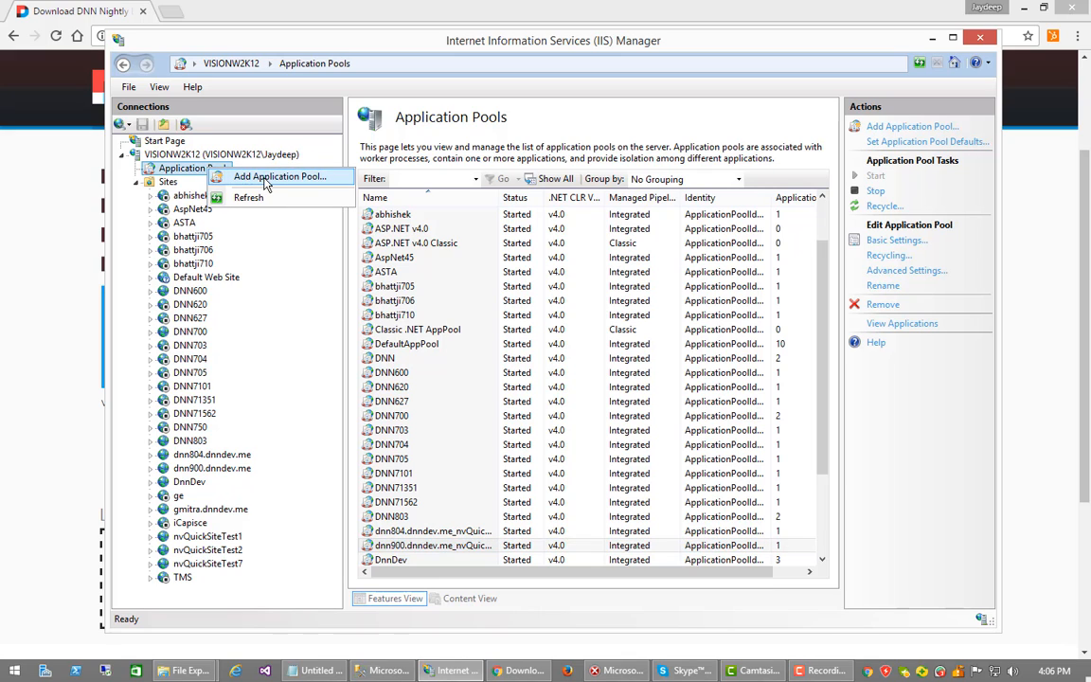
pyautogui.click(244, 176)
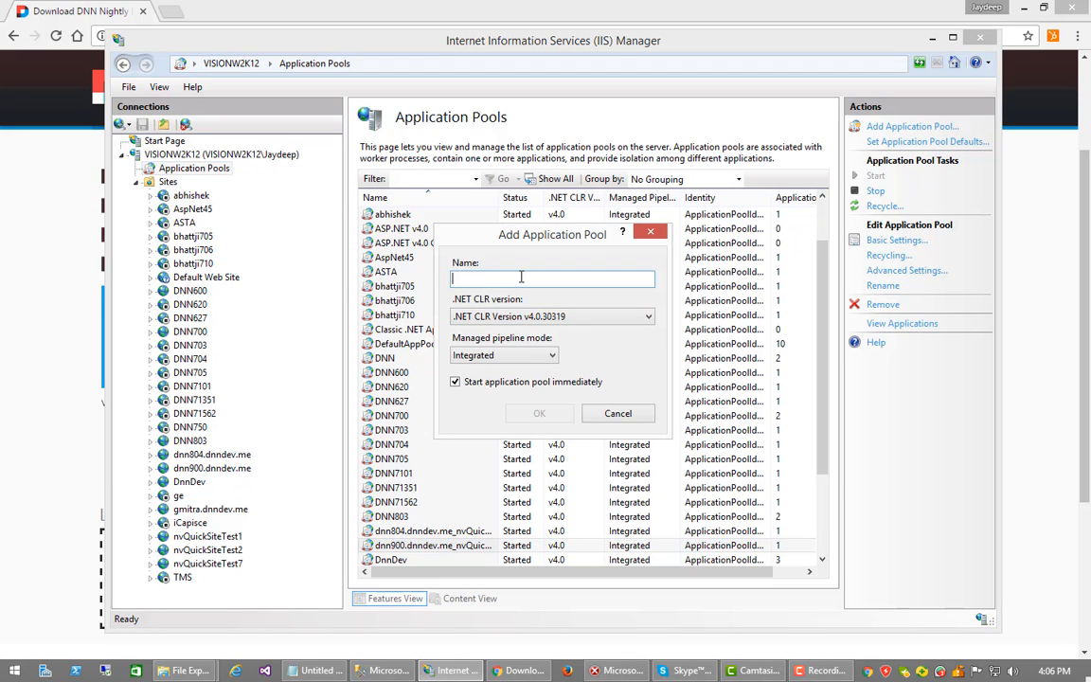
pyautogui.write('D')
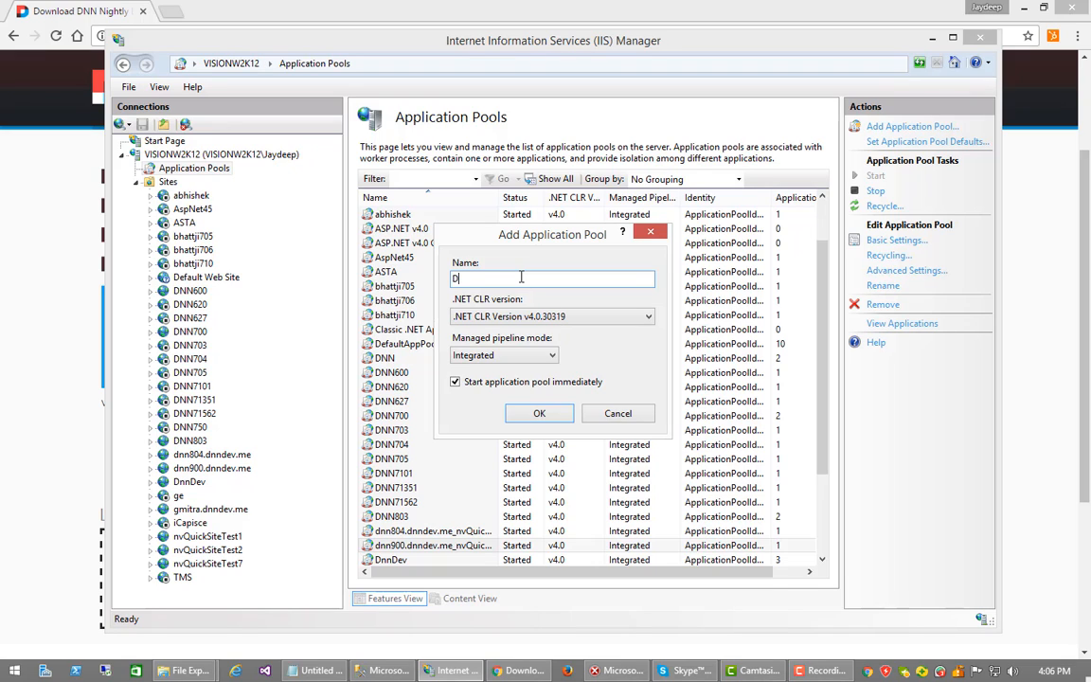
pyautogui.write('NN9')
pyautogui.click(524, 419)
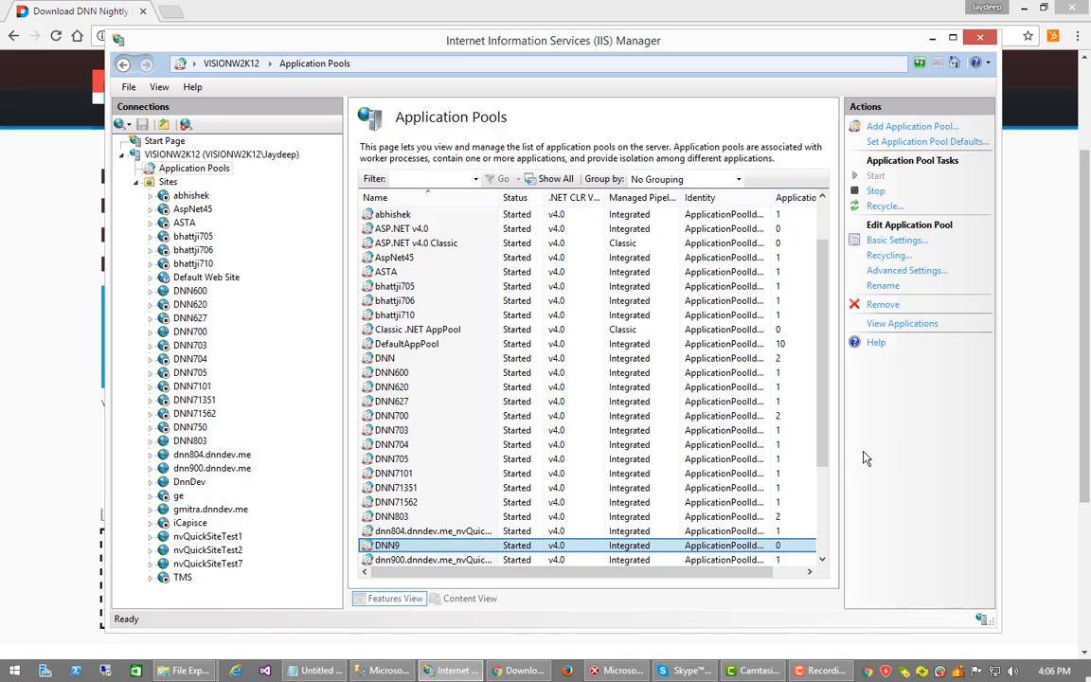
# Open the C:\DNN9 folder in File Explorer
pyautogui.click(180, 674)
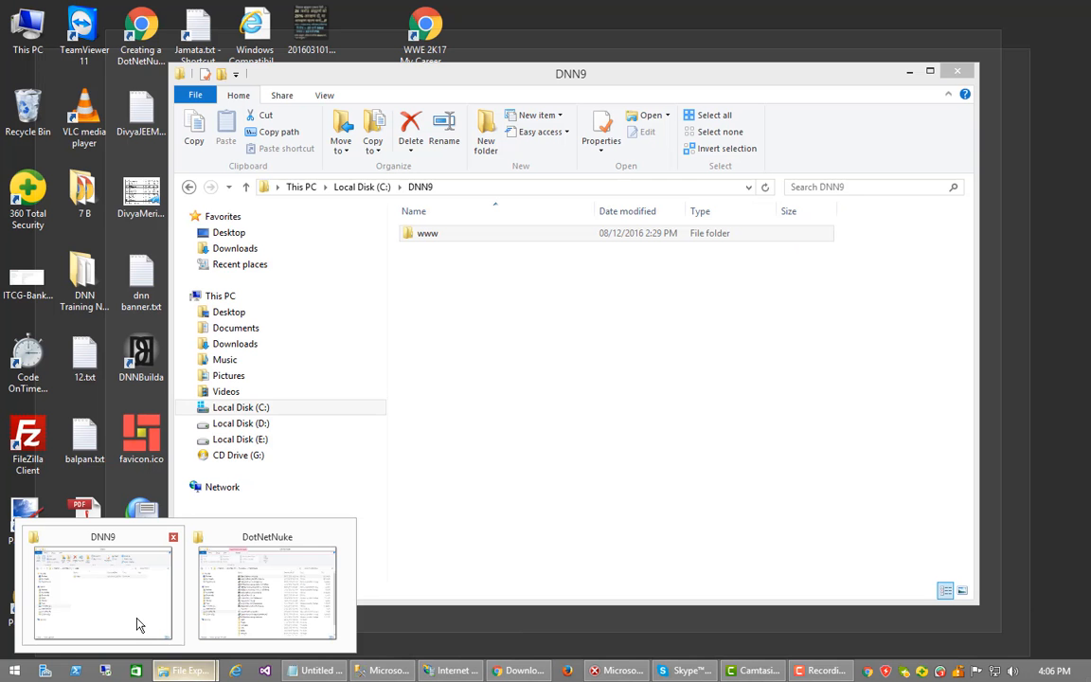
pyautogui.click(137, 624)
pyautogui.click(363, 188)
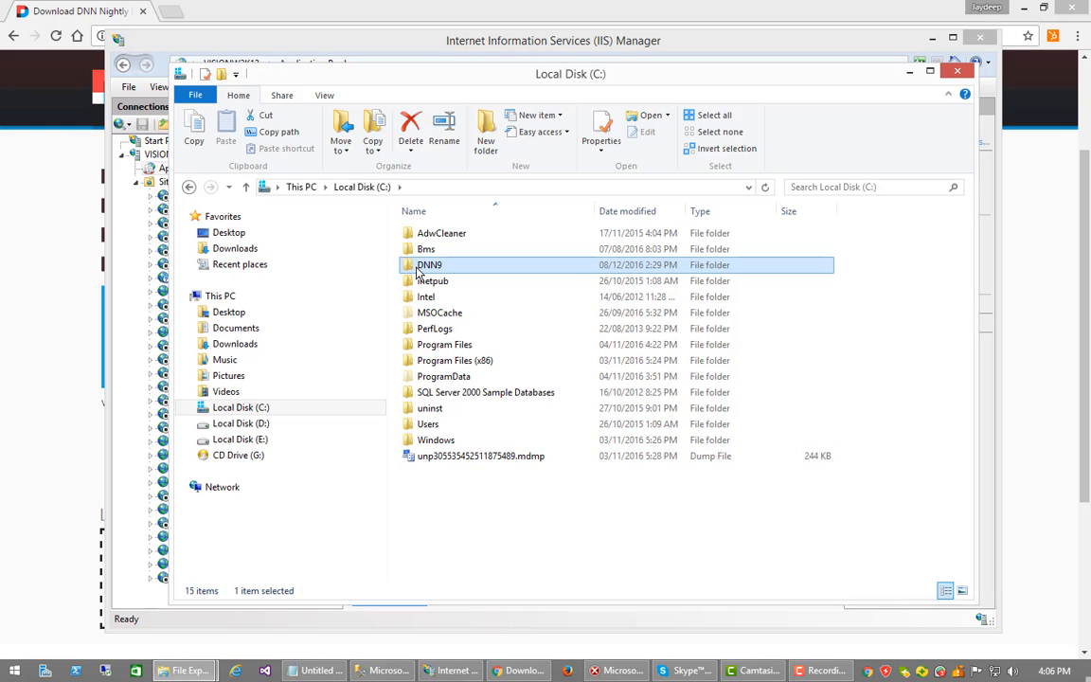
pyautogui.click(426, 265)
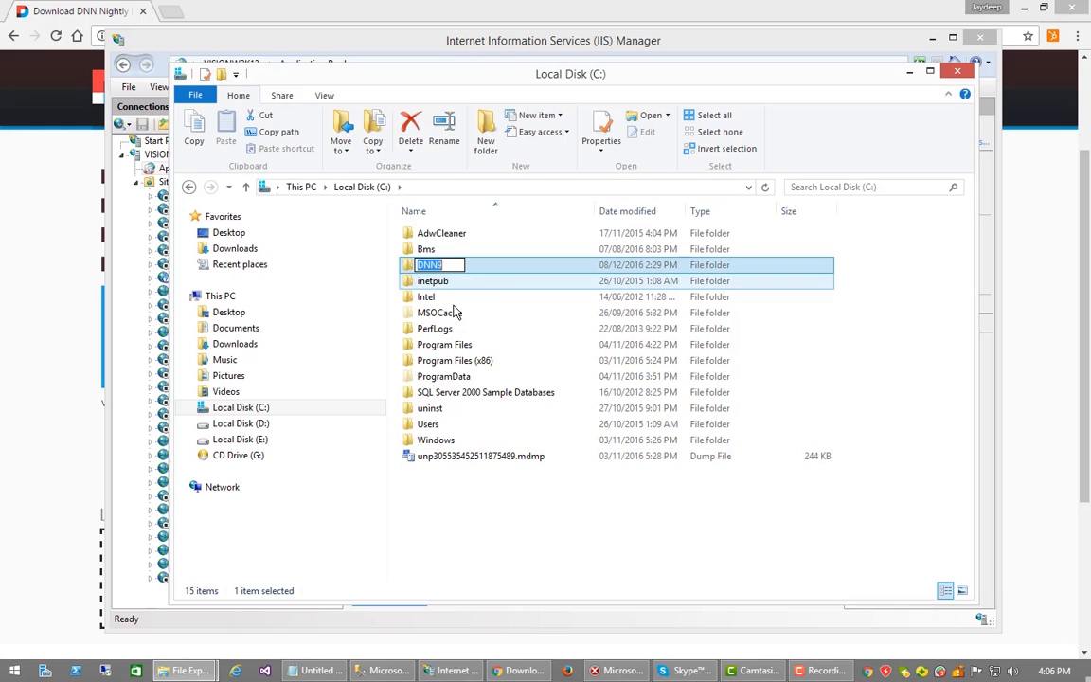
pyautogui.click(519, 546)
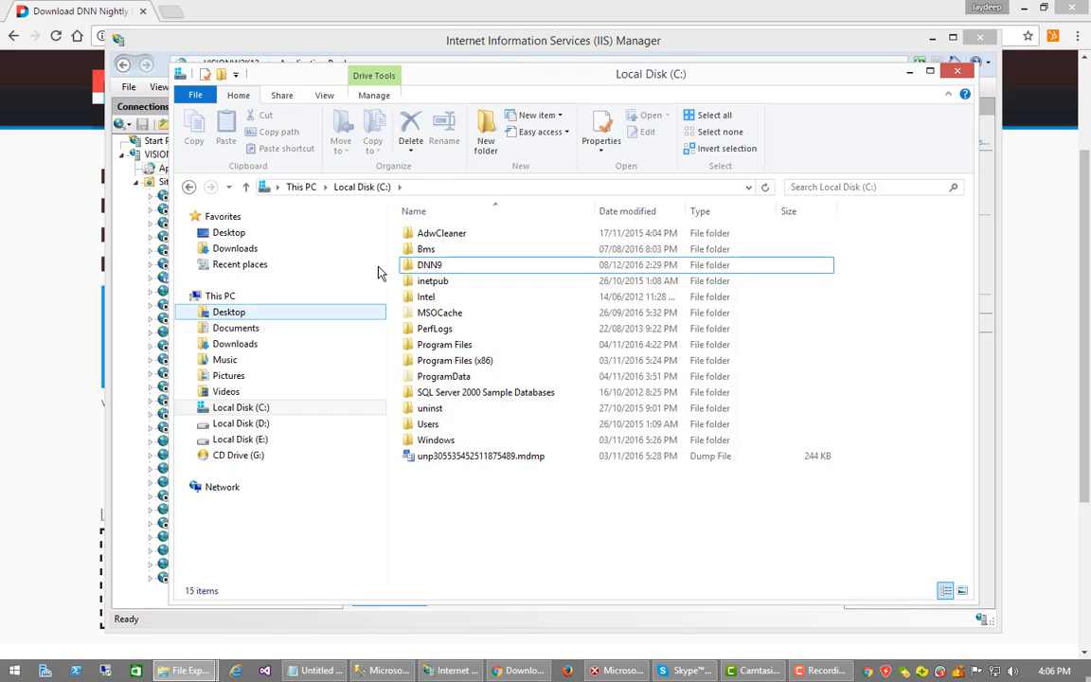
pyautogui.click(405, 269)
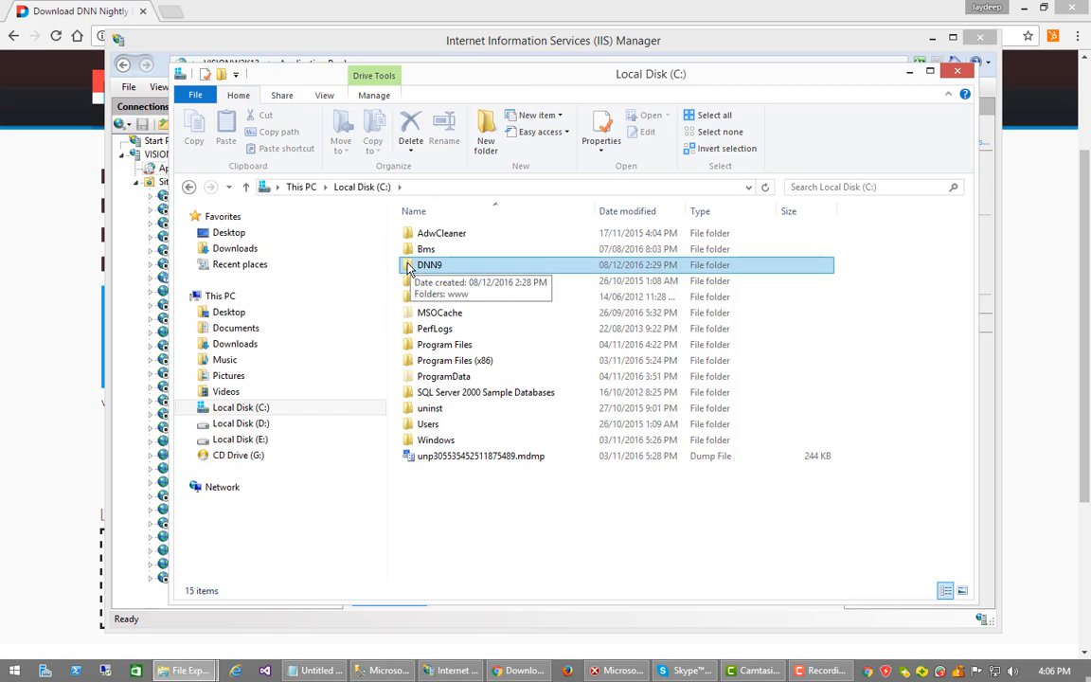
pyautogui.doubleClick(409, 267)
# Rename the www folder to wwwroot by appending 'root'
pyautogui.click(407, 240)
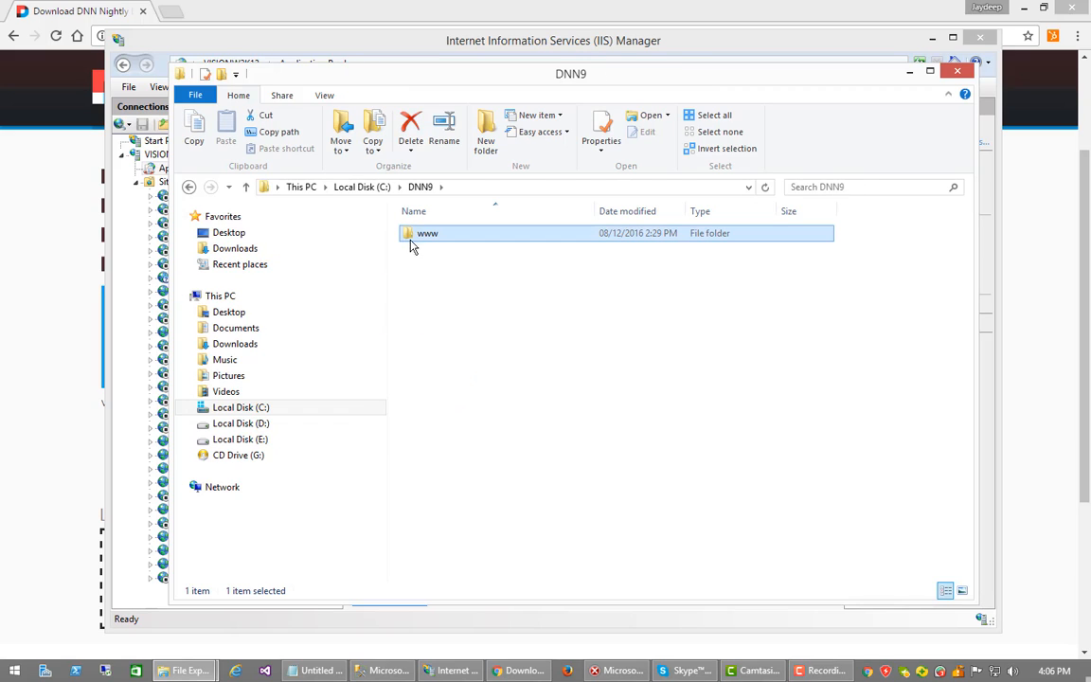
pyautogui.click(429, 236)
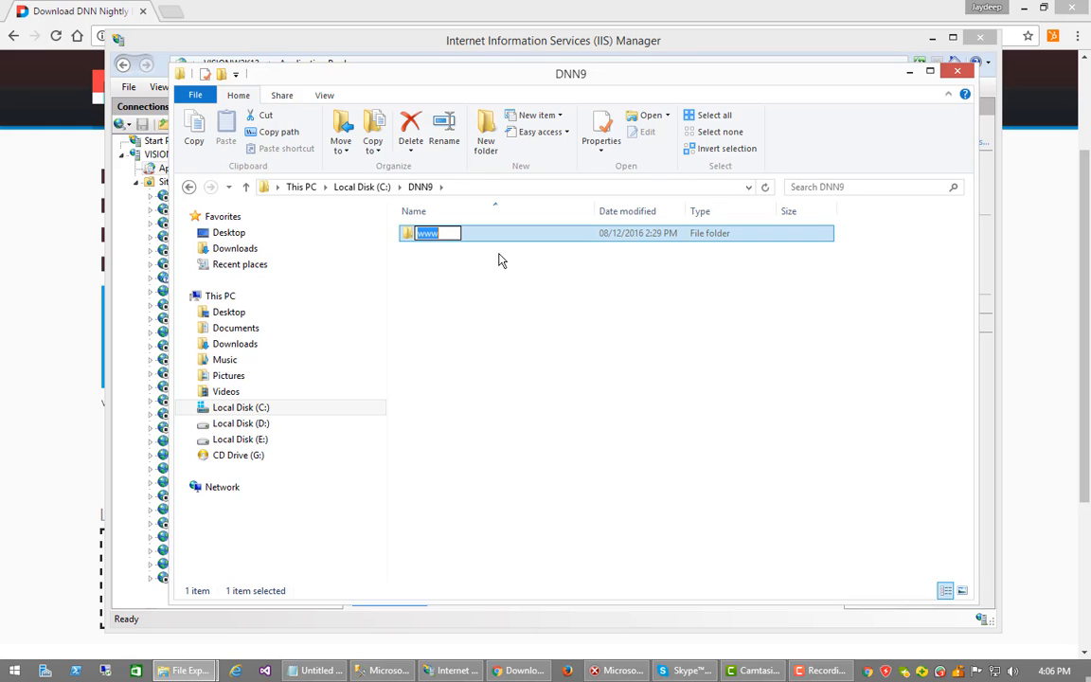
pyautogui.click(451, 233)
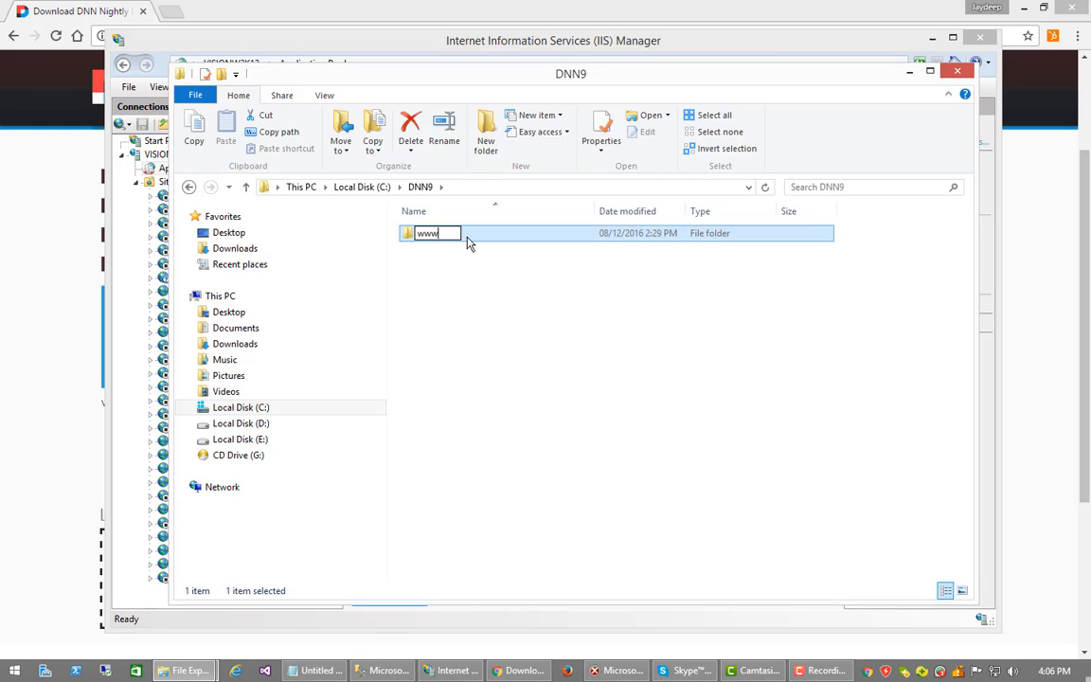
pyautogui.write('root')
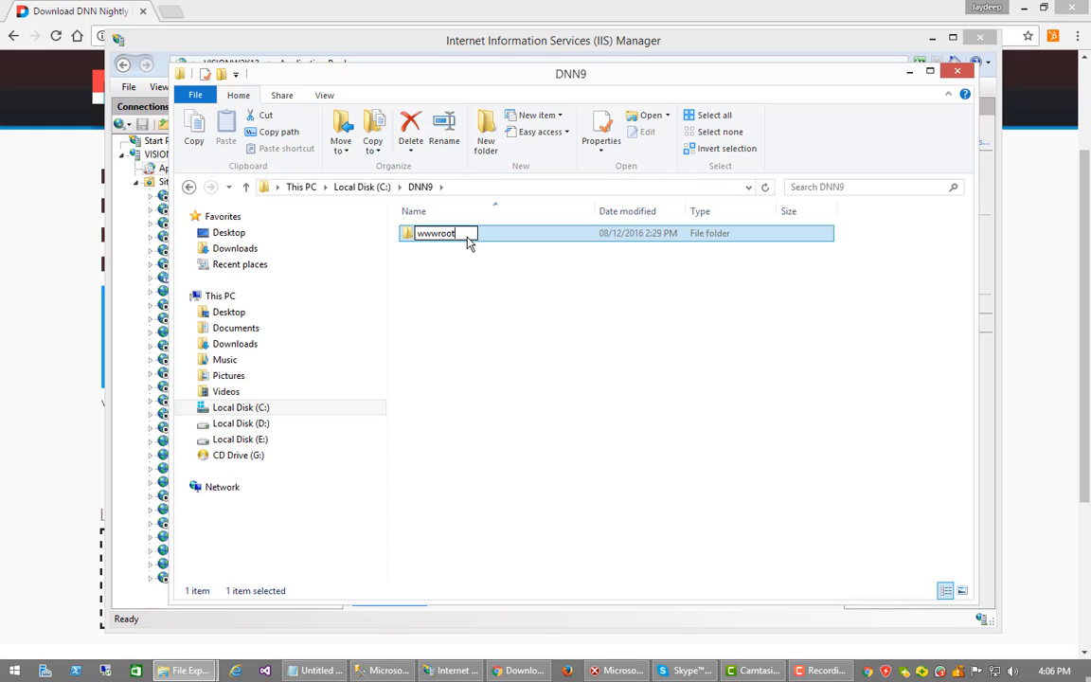
pyautogui.click(471, 368)
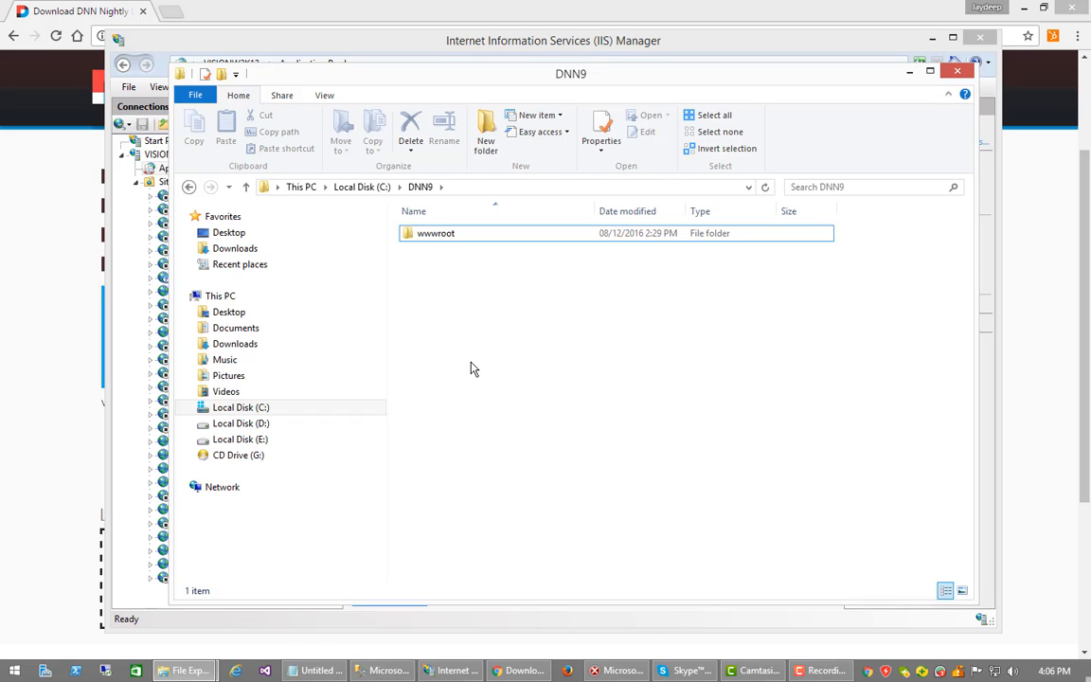
# Add two new folders, data and logs, beside wwwroot in C:\DNN9
pyautogui.rightClick(473, 369)
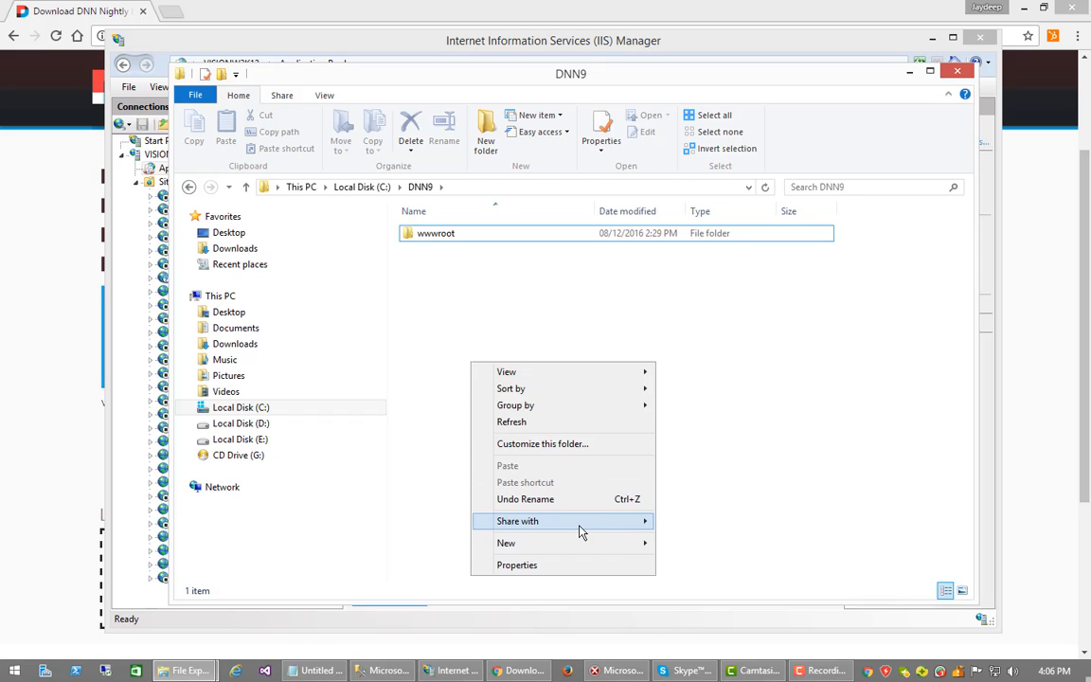
pyautogui.moveTo(580, 542)
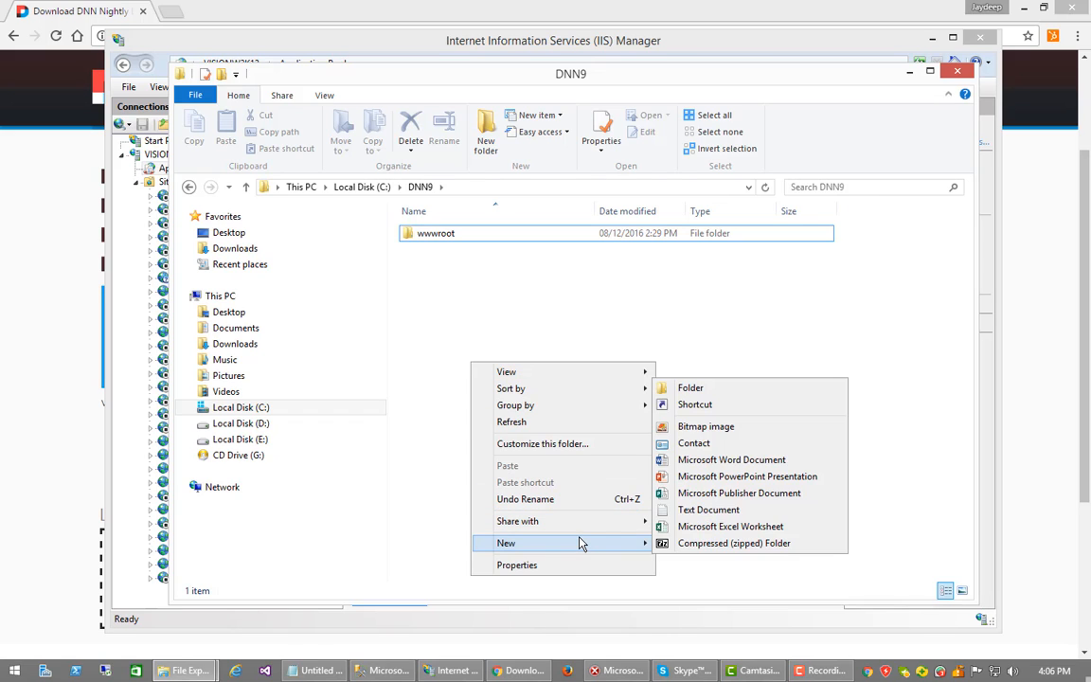
pyautogui.click(710, 391)
pyautogui.write('data')
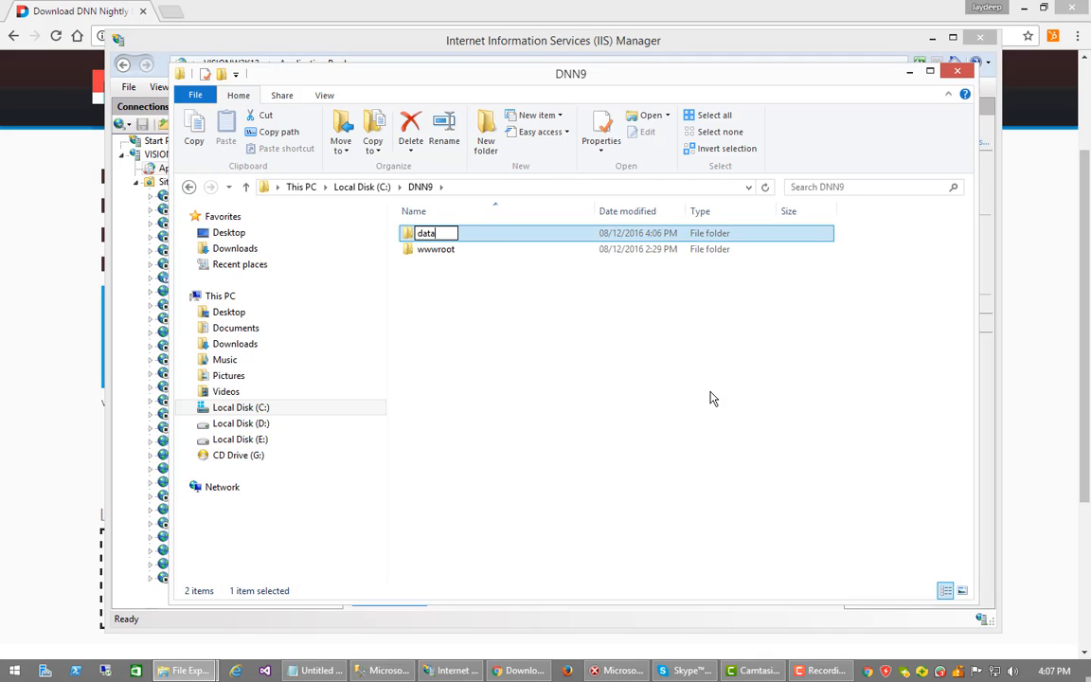
pyautogui.press('Return')
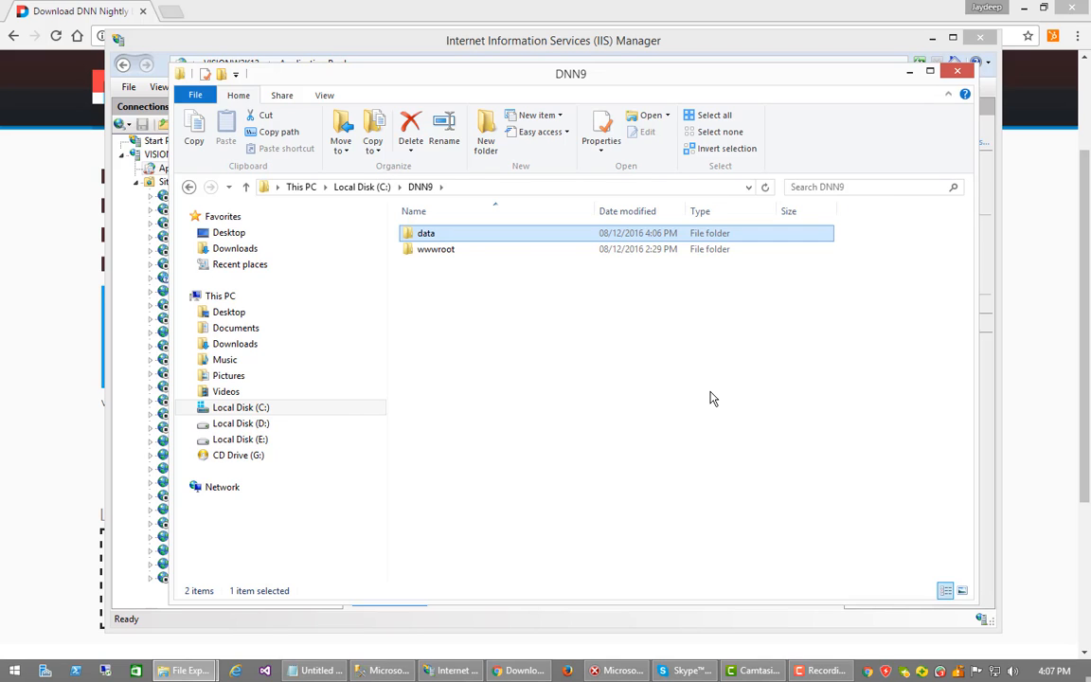
pyautogui.rightClick(711, 393)
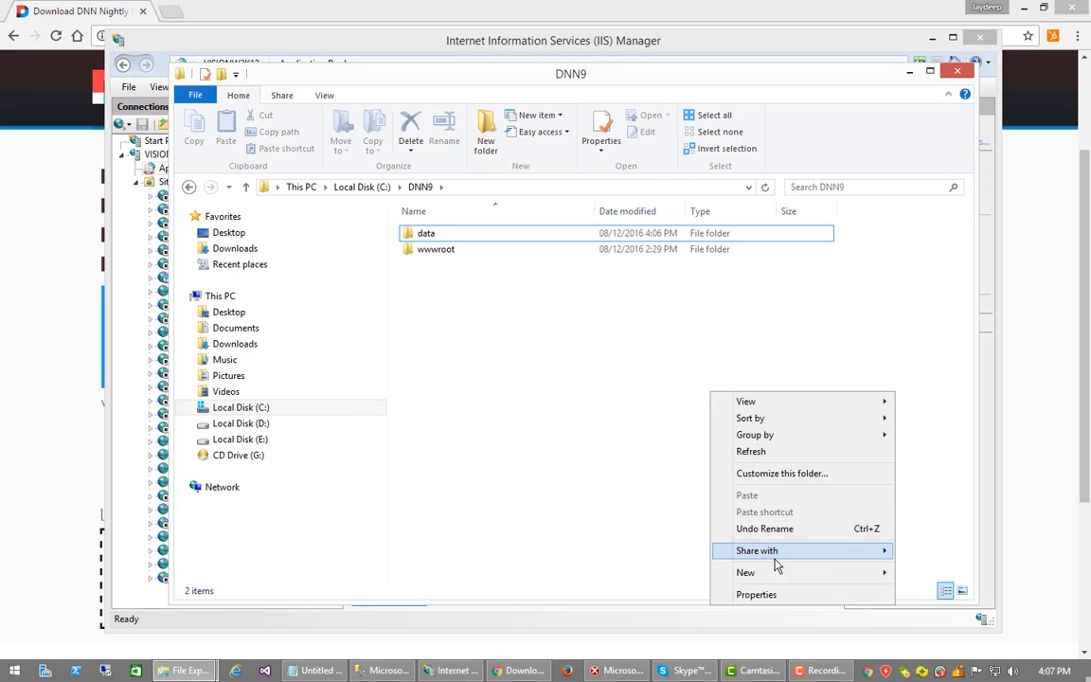
pyautogui.moveTo(774, 574)
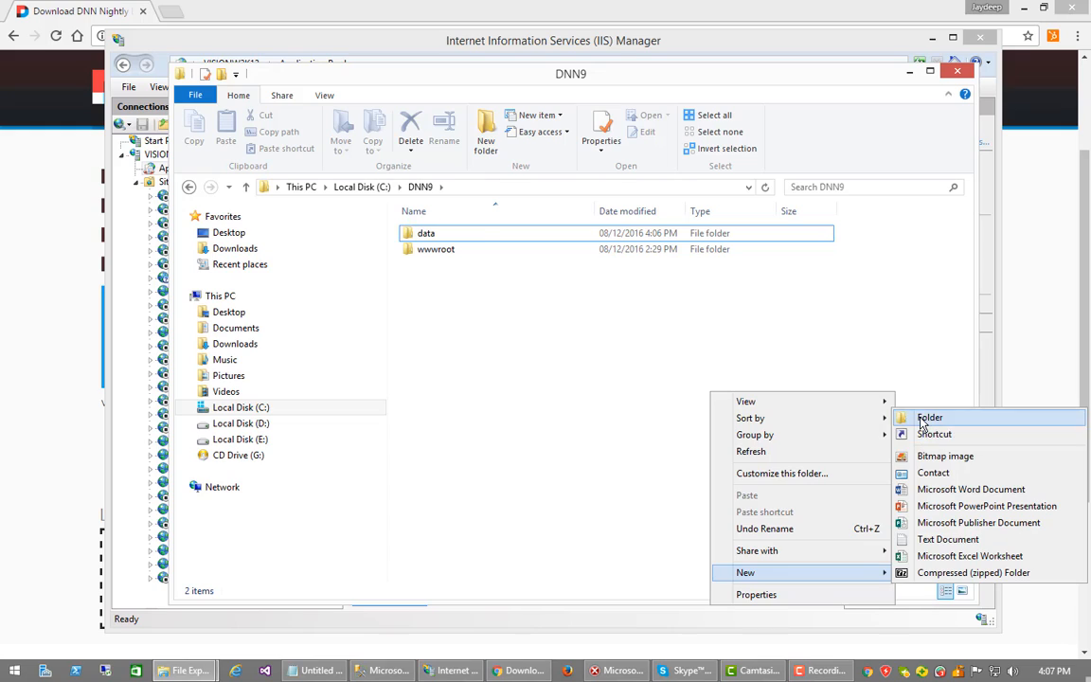
pyautogui.click(926, 418)
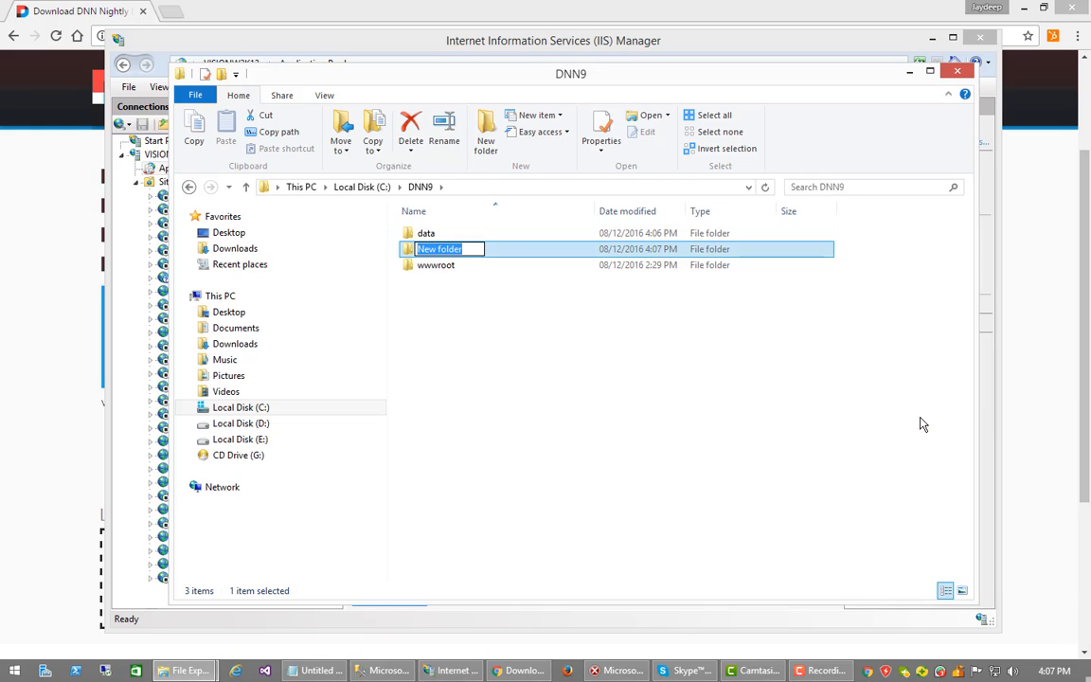
pyautogui.write('logs')
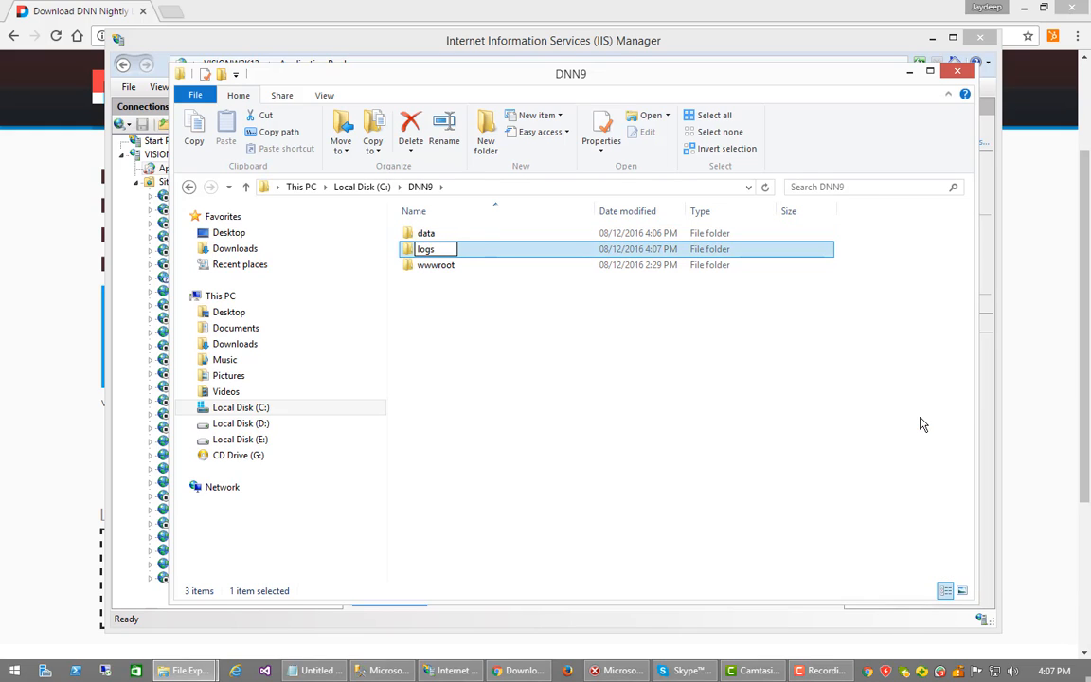
pyautogui.click(890, 434)
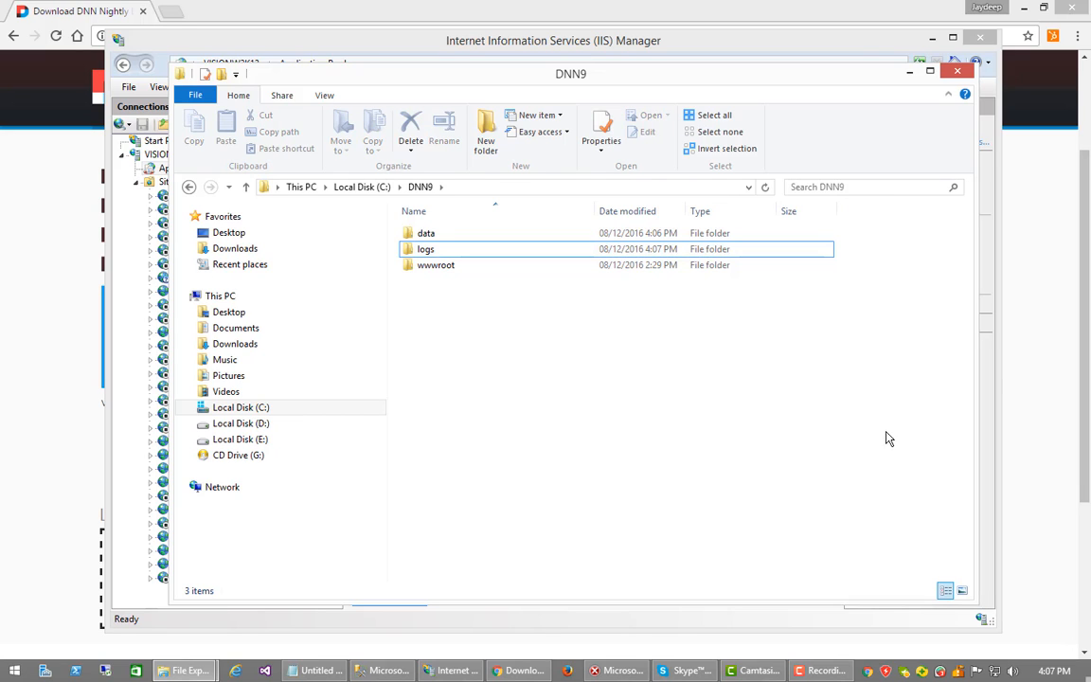
# Open wwwroot, select all items of DNN_Platform_Install.zip in 7-Zip, then minimize both windows
pyautogui.doubleClick(410, 268)
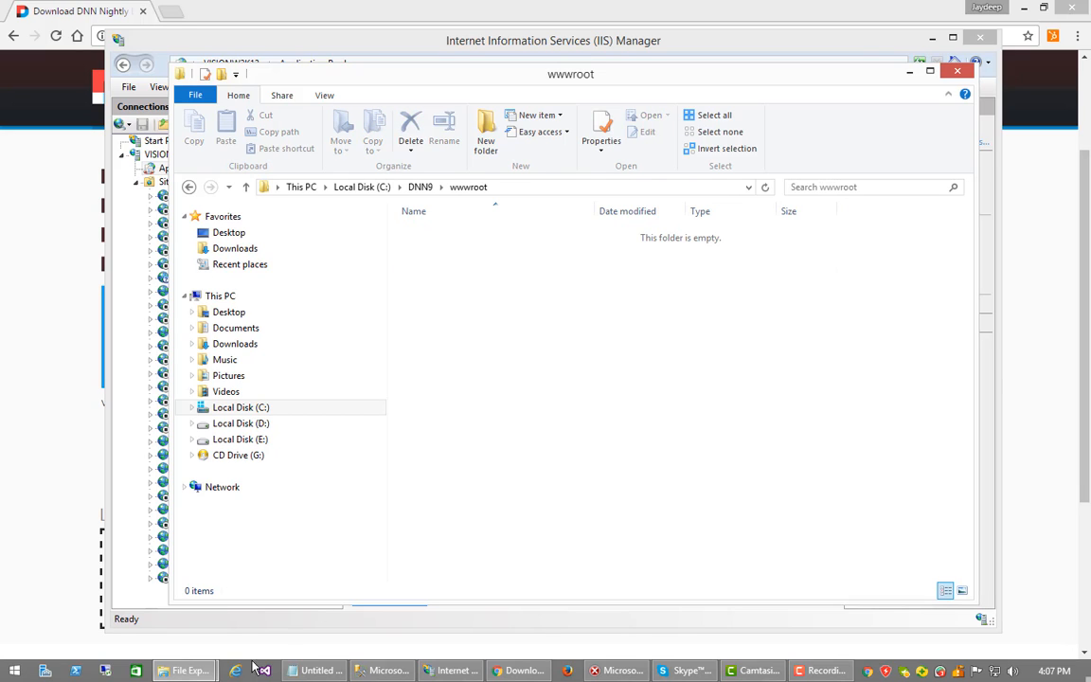
pyautogui.moveTo(185, 669)
pyautogui.click(320, 622)
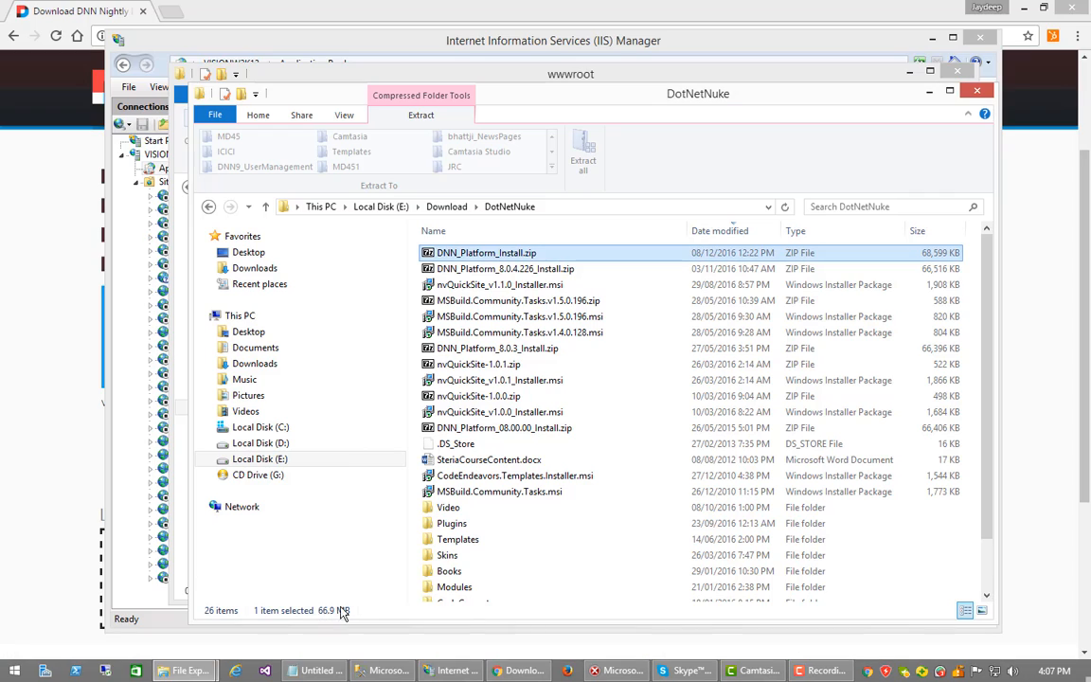
pyautogui.doubleClick(428, 255)
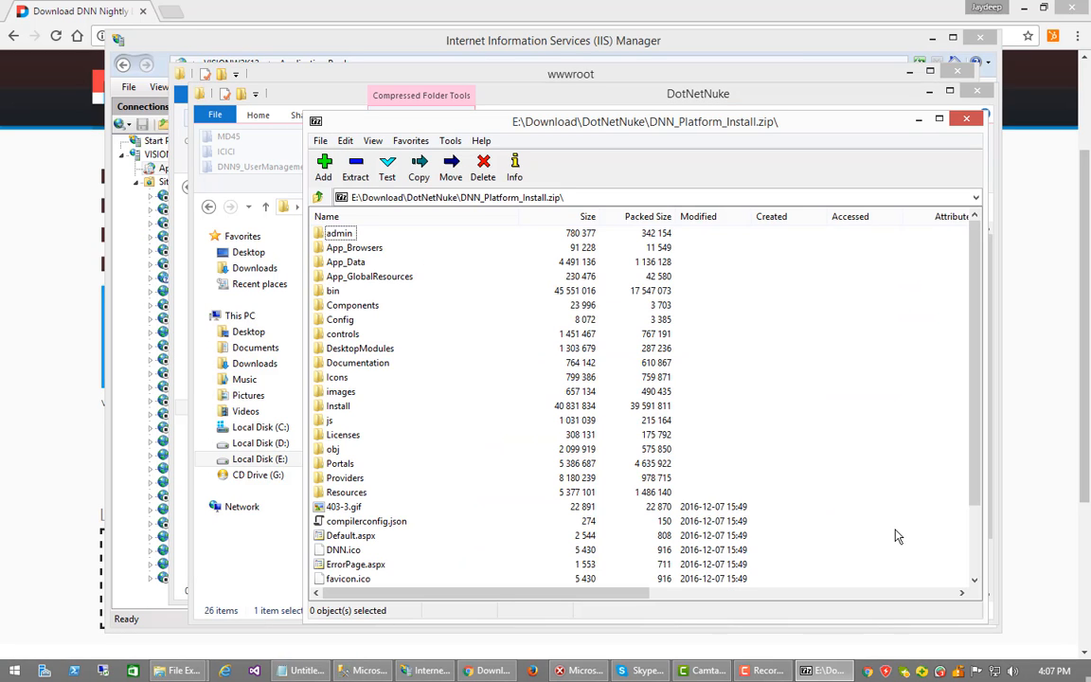
pyautogui.hotkey('ctrl', 'a')
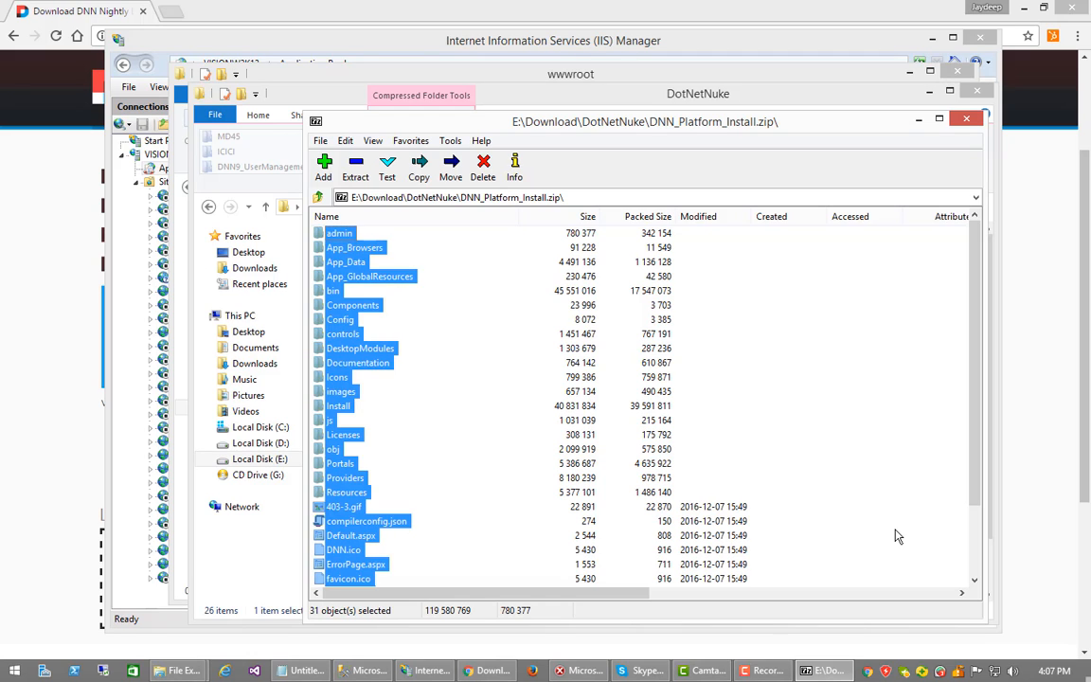
pyautogui.click(930, 93)
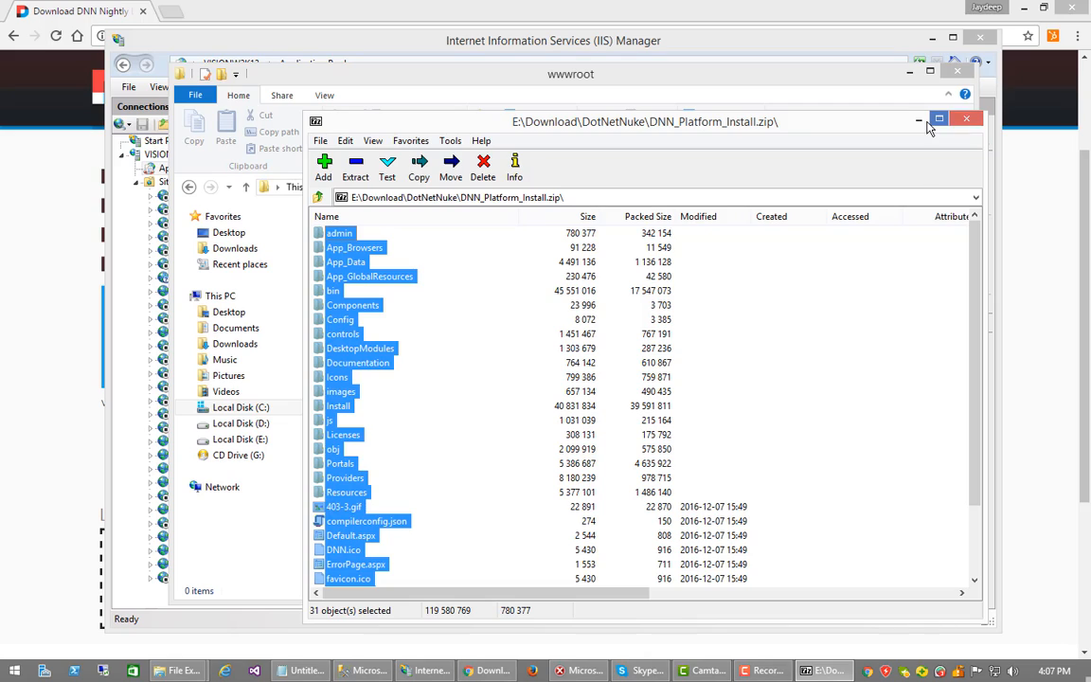
pyautogui.click(920, 121)
# Open DNN_Platform_Install.zip as a folder in Windows Explorer
pyautogui.rightClick(684, 438)
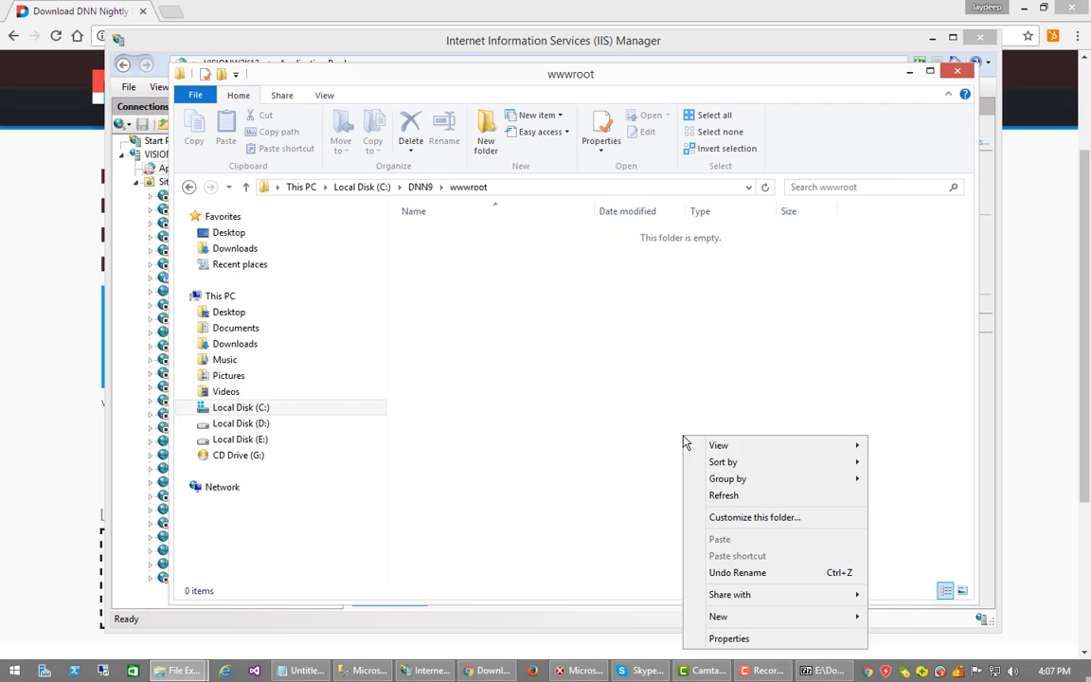
pyautogui.moveTo(758, 620)
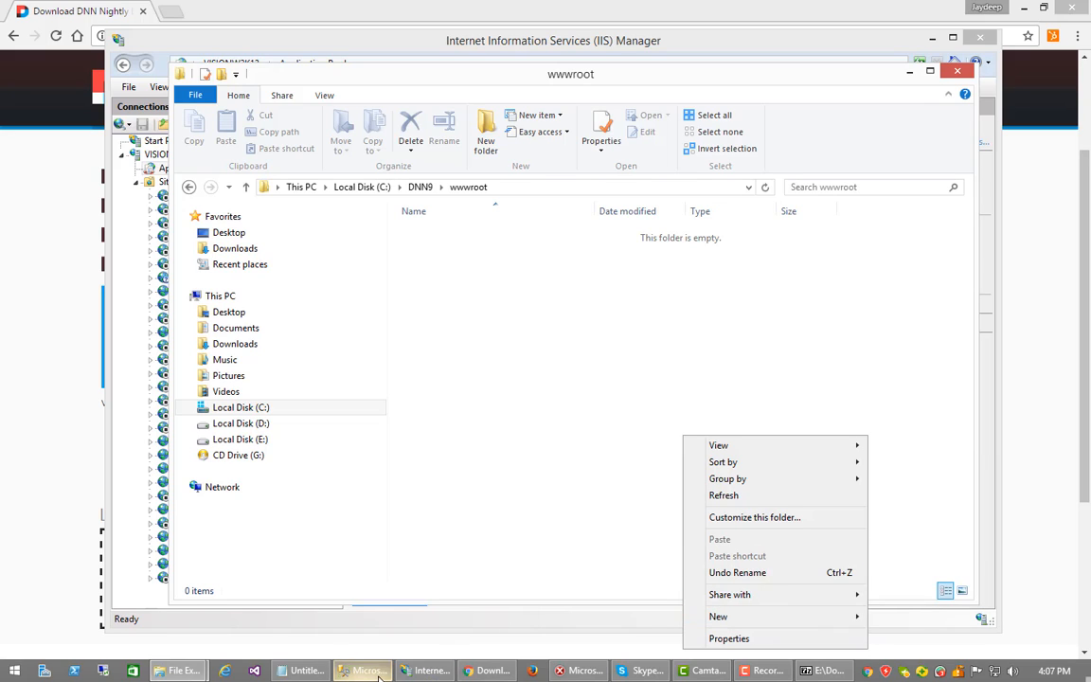
pyautogui.rightClick(579, 479)
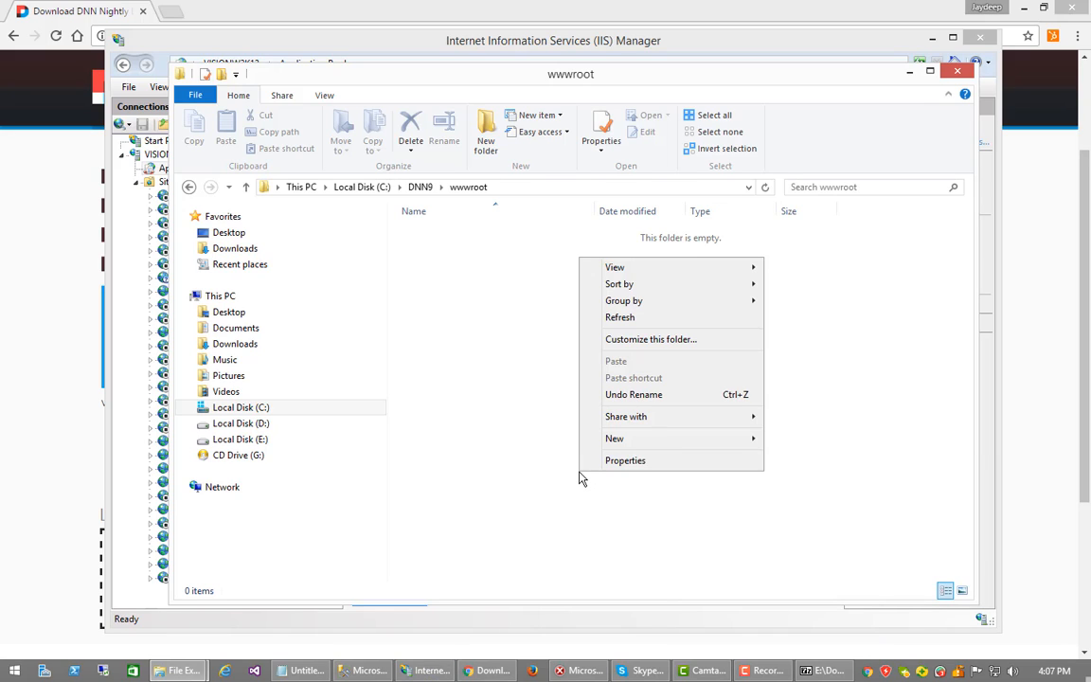
pyautogui.click(172, 674)
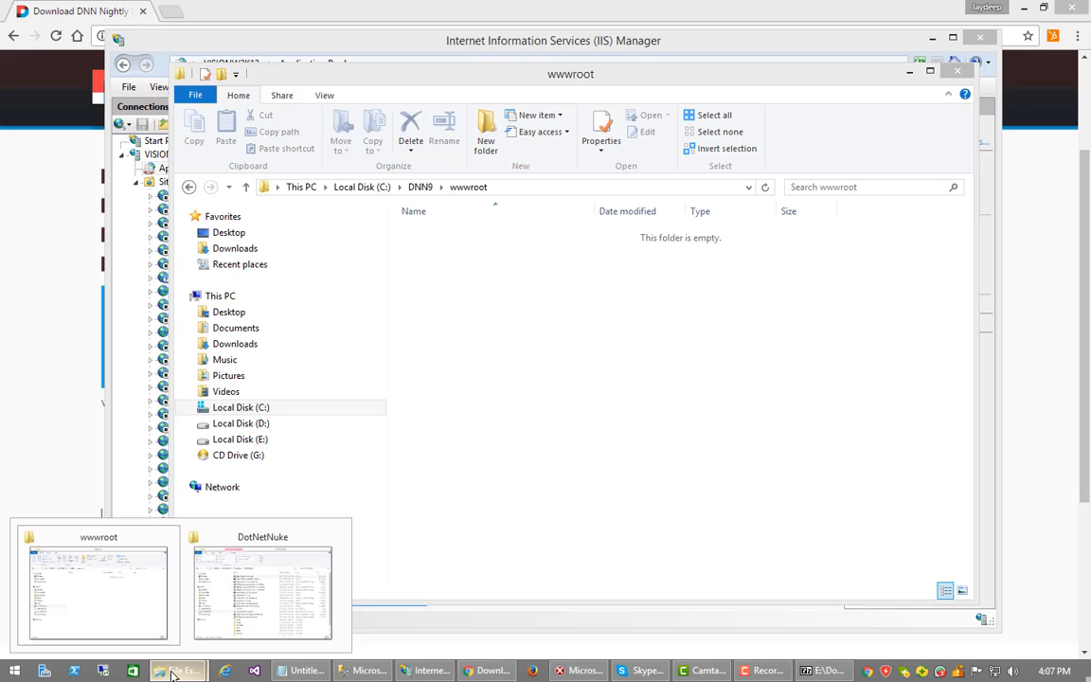
pyautogui.click(231, 620)
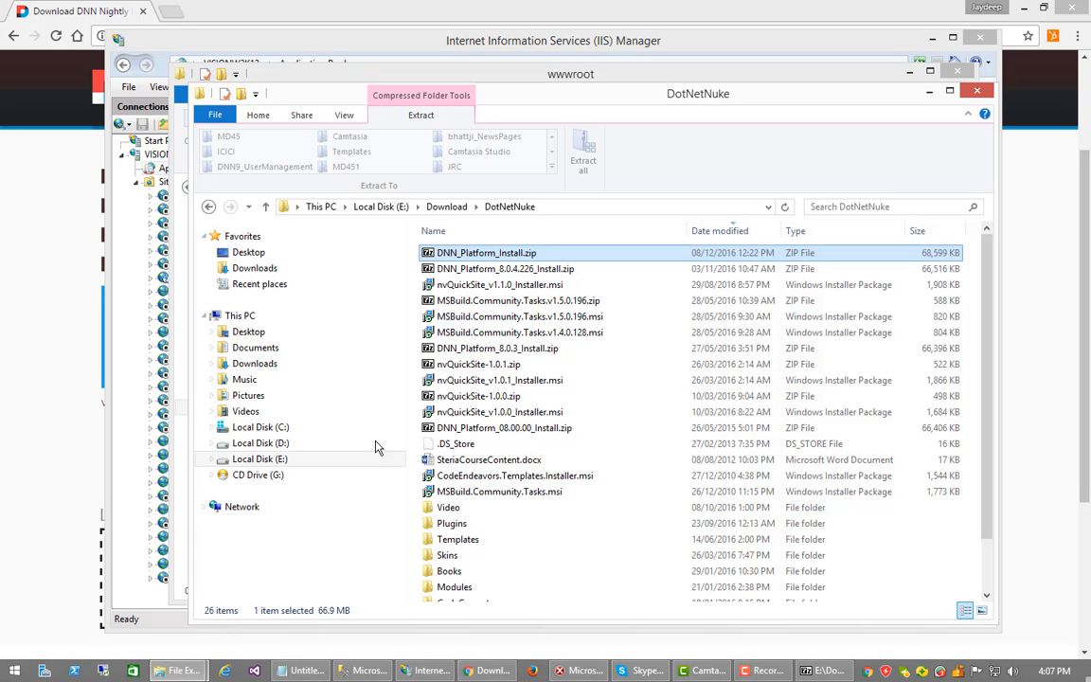
pyautogui.rightClick(443, 257)
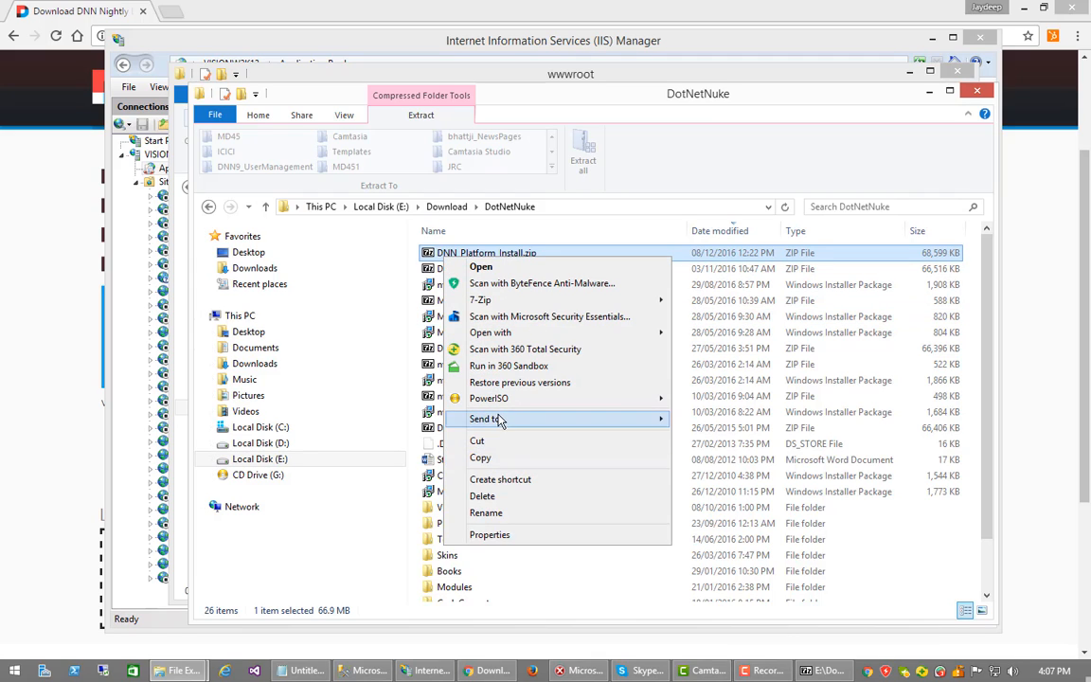
pyautogui.moveTo(575, 333)
pyautogui.click(748, 384)
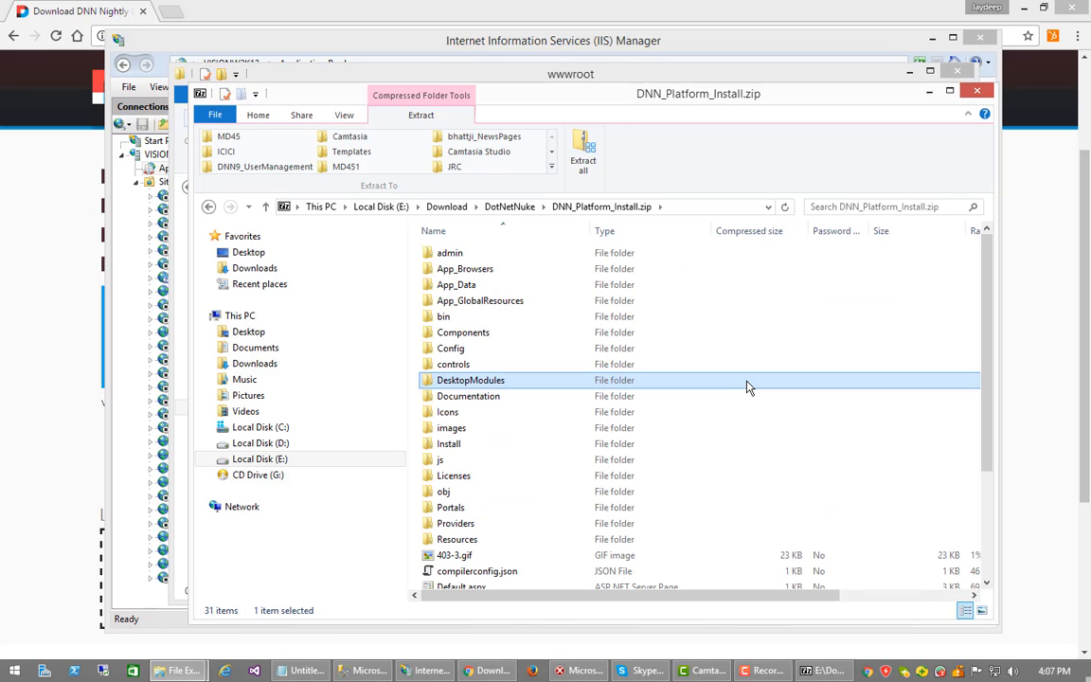
# Select all 31 archive items and paste them into C:\DNN9\wwwroot
pyautogui.hotkey('ctrl', 'a')
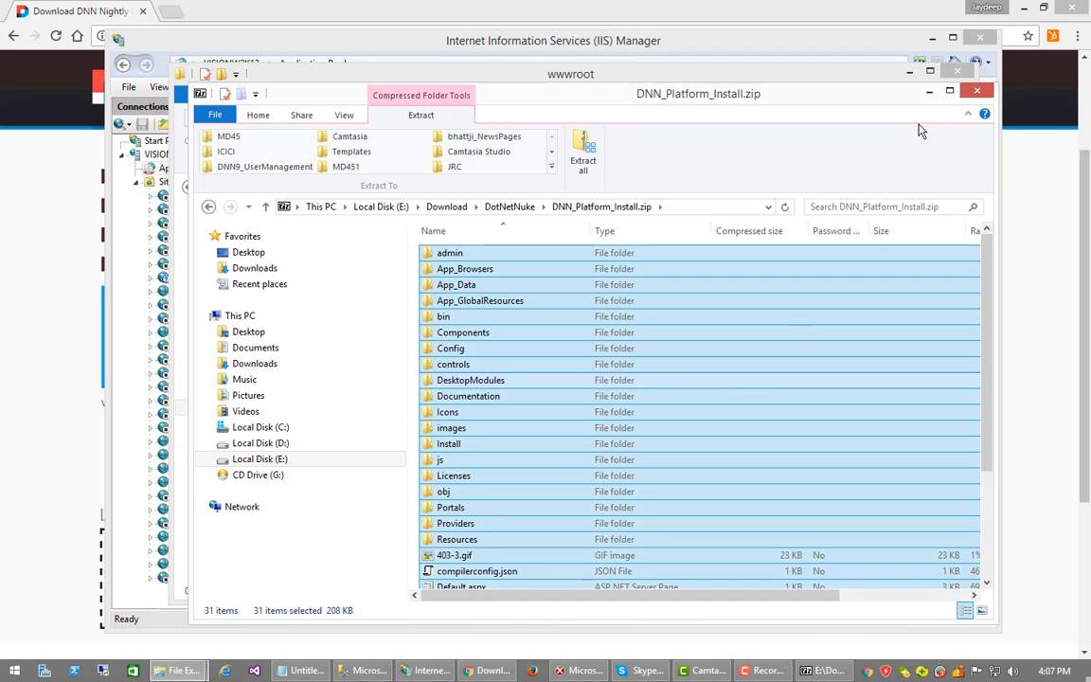
pyautogui.click(929, 90)
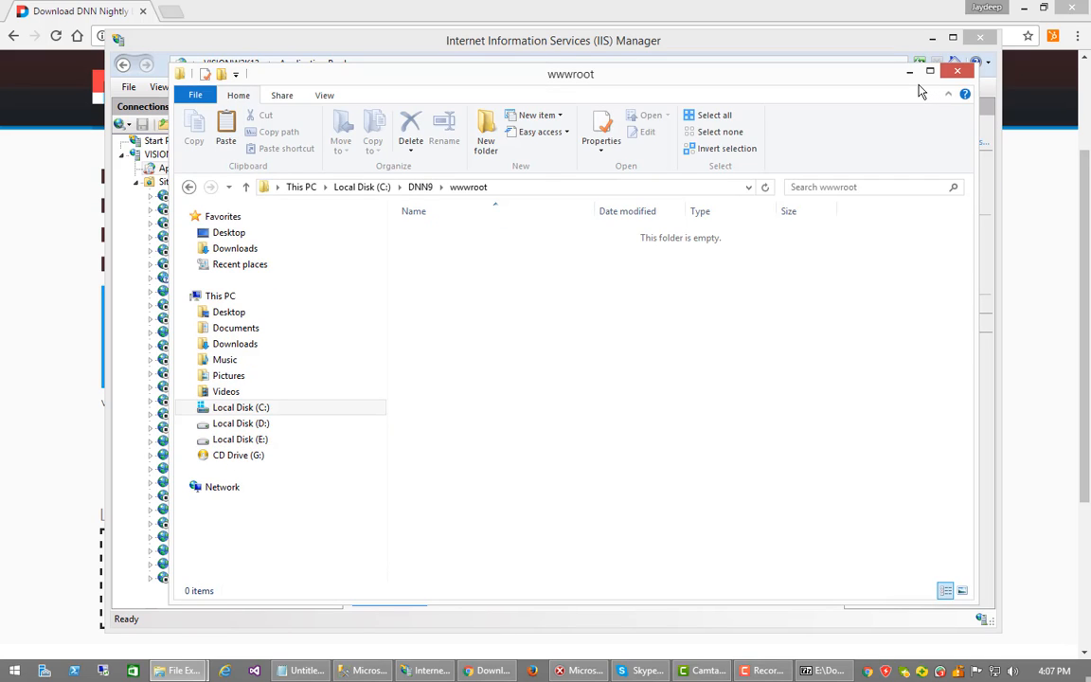
pyautogui.rightClick(763, 341)
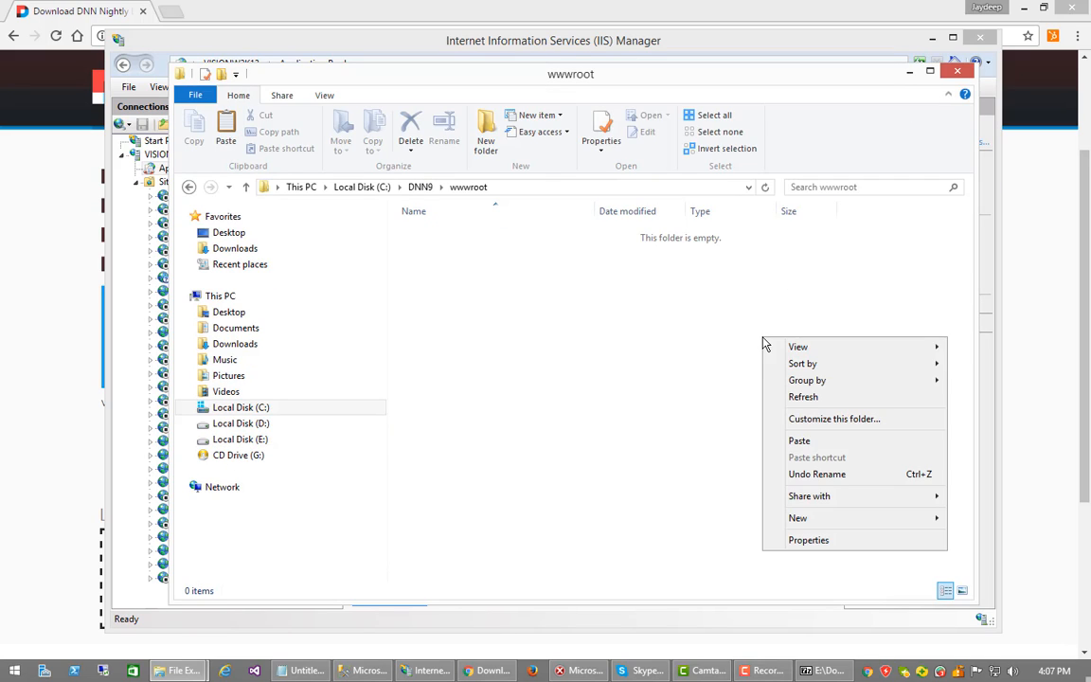
pyautogui.click(820, 444)
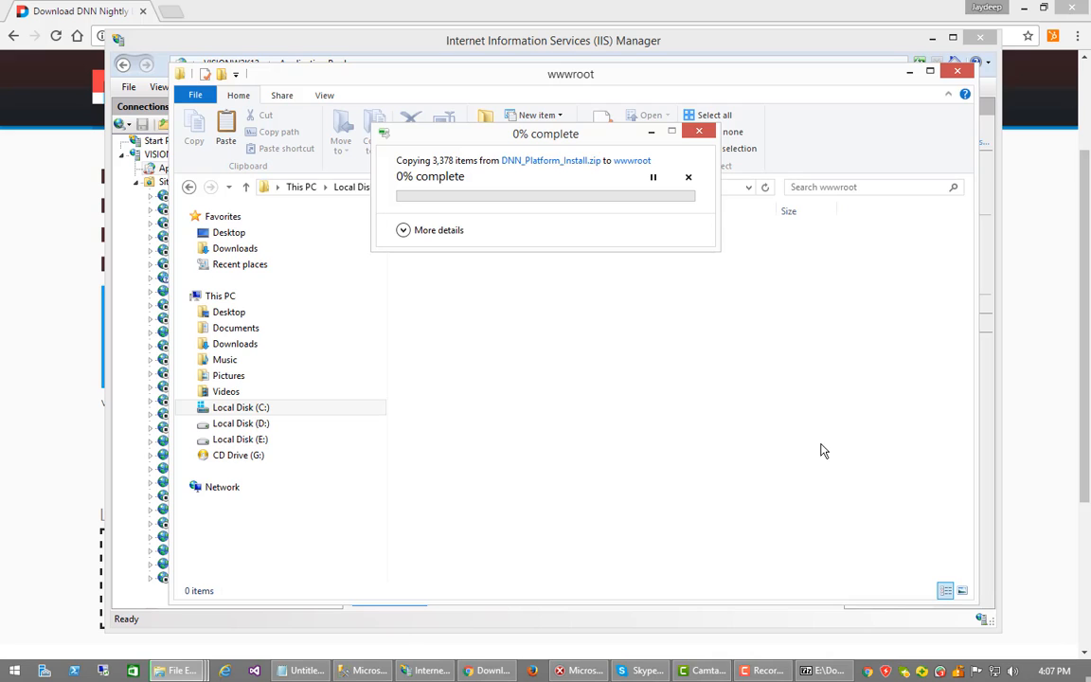
# Start a new database named DNN9 from the Databases node in SSMS
pyautogui.click(364, 672)
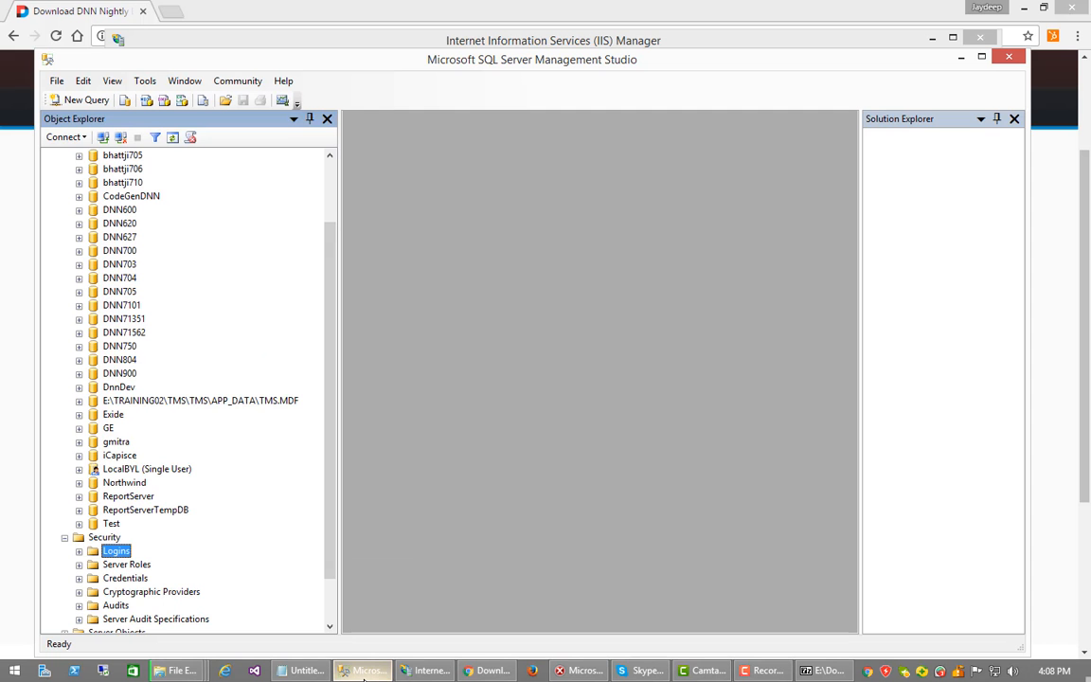
pyautogui.moveTo(333, 535); pyautogui.dragTo(330, 339)
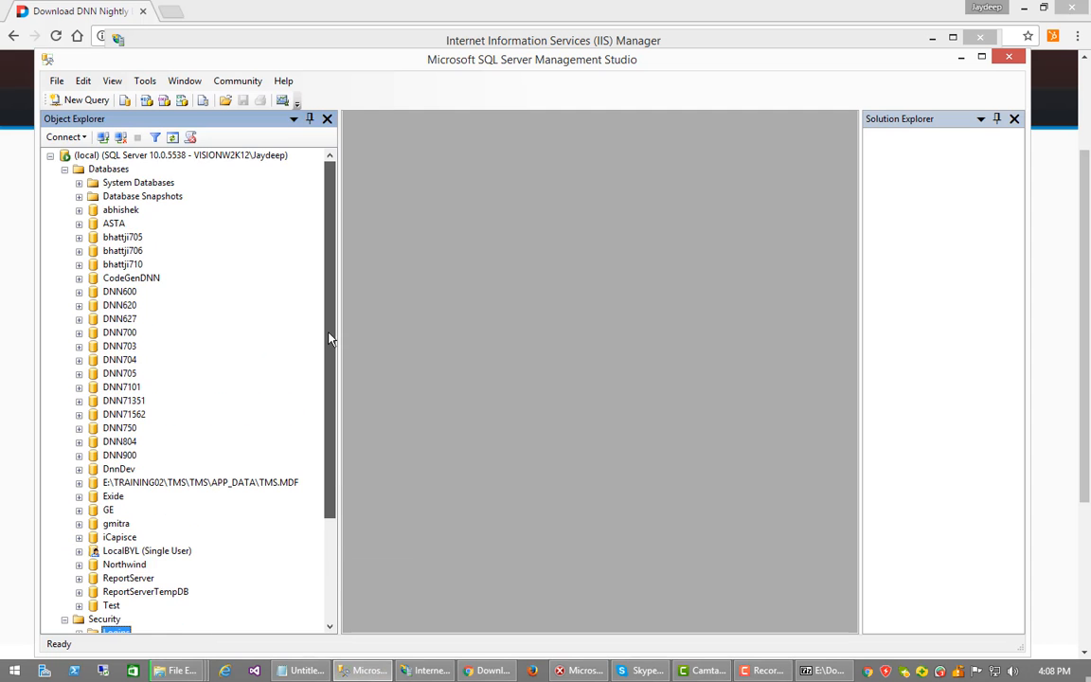
pyautogui.rightClick(111, 170)
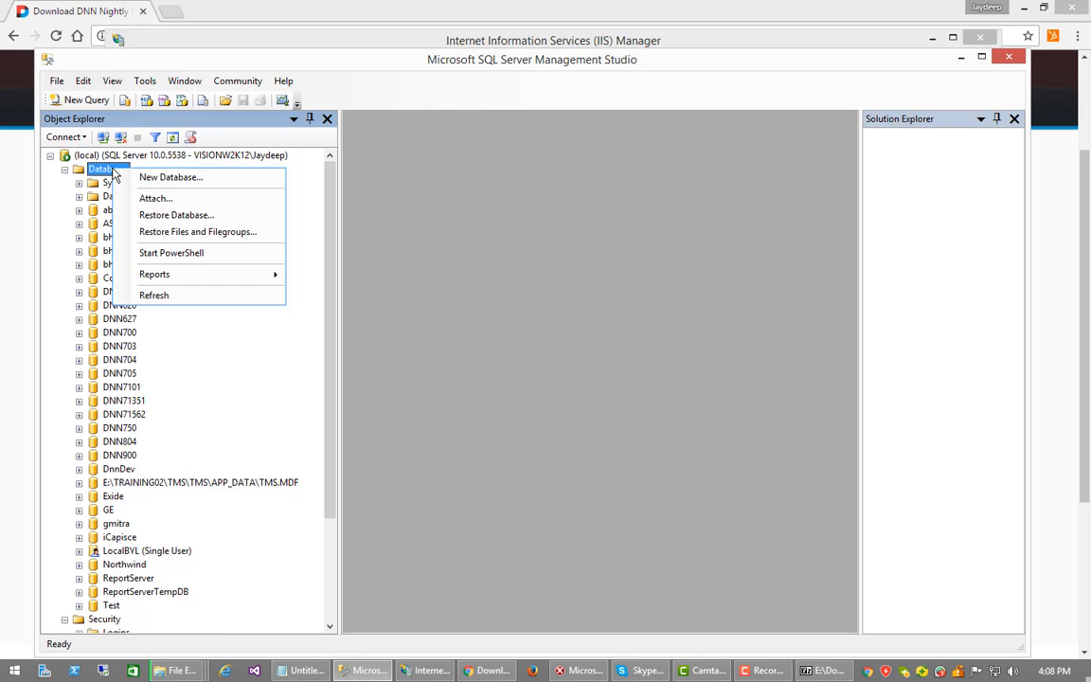
pyautogui.click(142, 177)
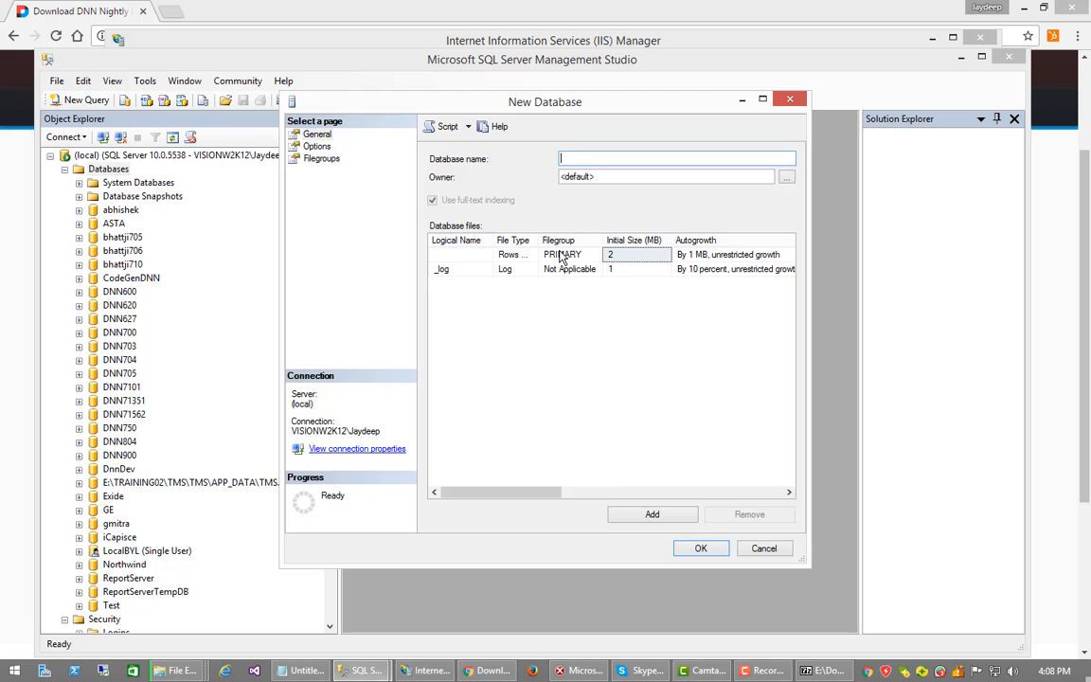
pyautogui.write('DNN9')
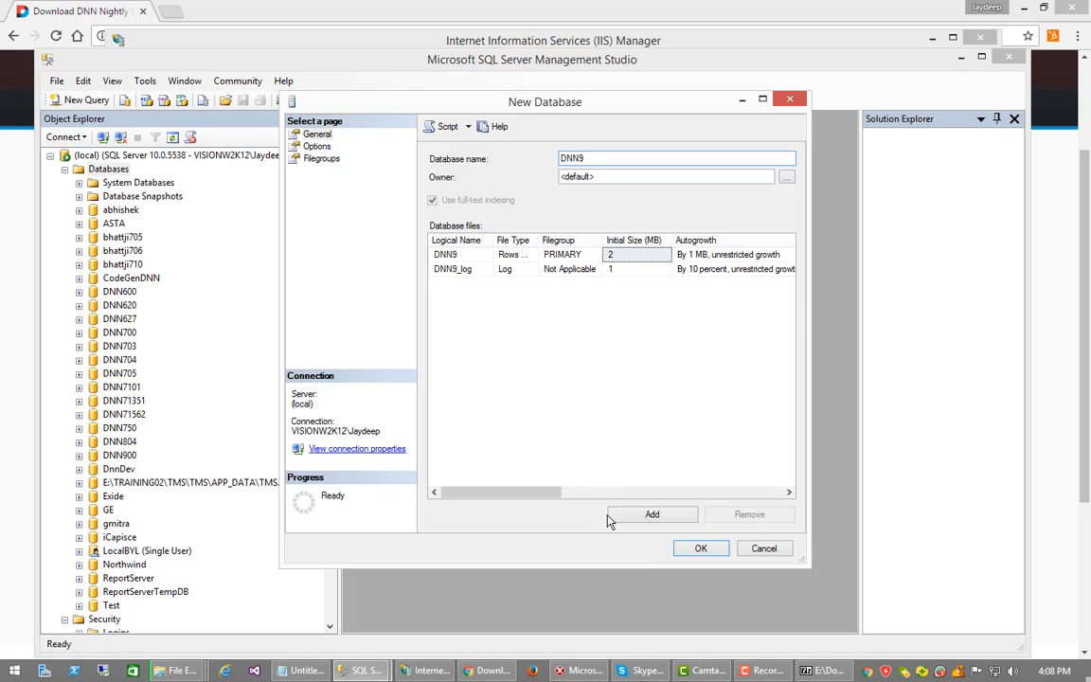
# Clear the default Path of the DNN9 data file
pyautogui.moveTo(552, 492); pyautogui.dragTo(676, 494)
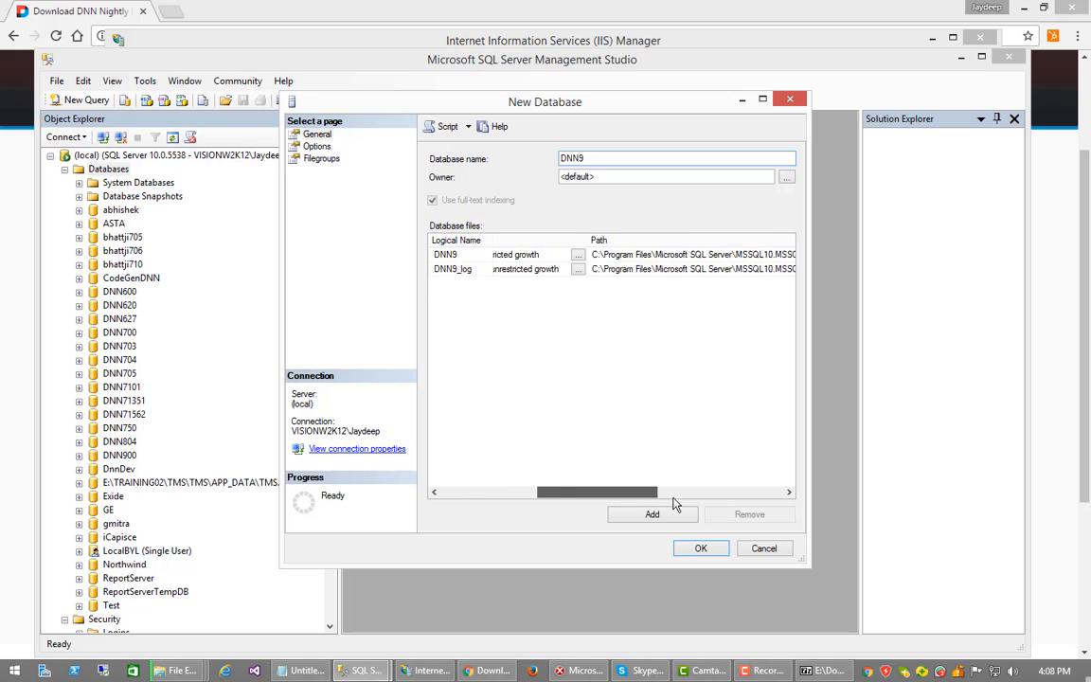
pyautogui.click(626, 257)
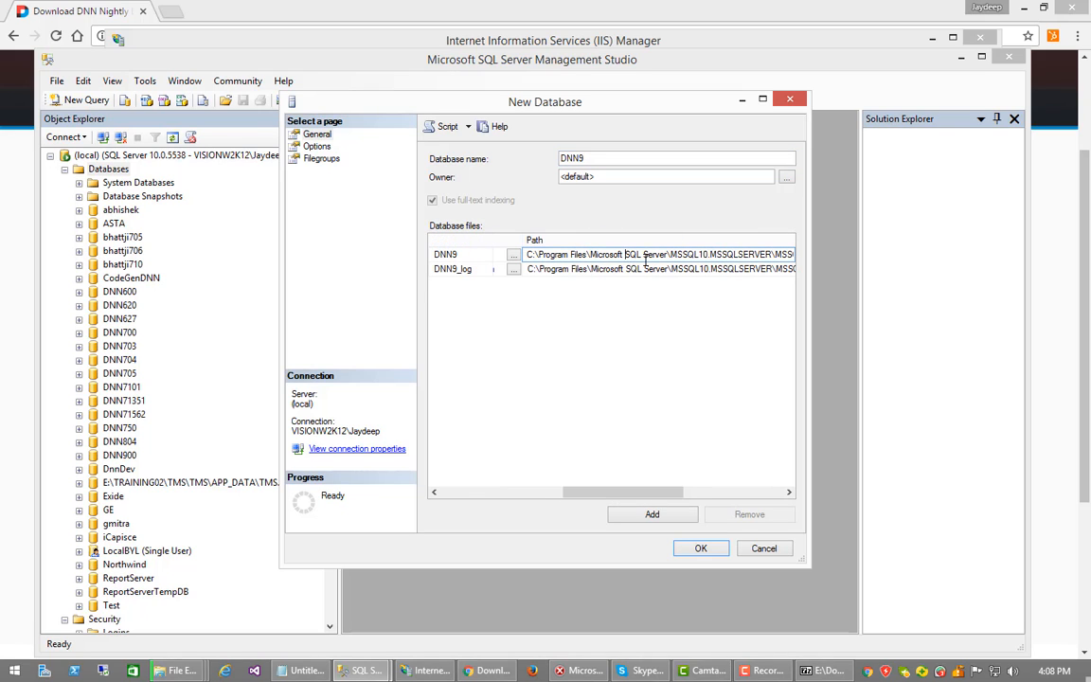
pyautogui.hotkey('ctrl', 'a')
pyautogui.press('BackSpace')
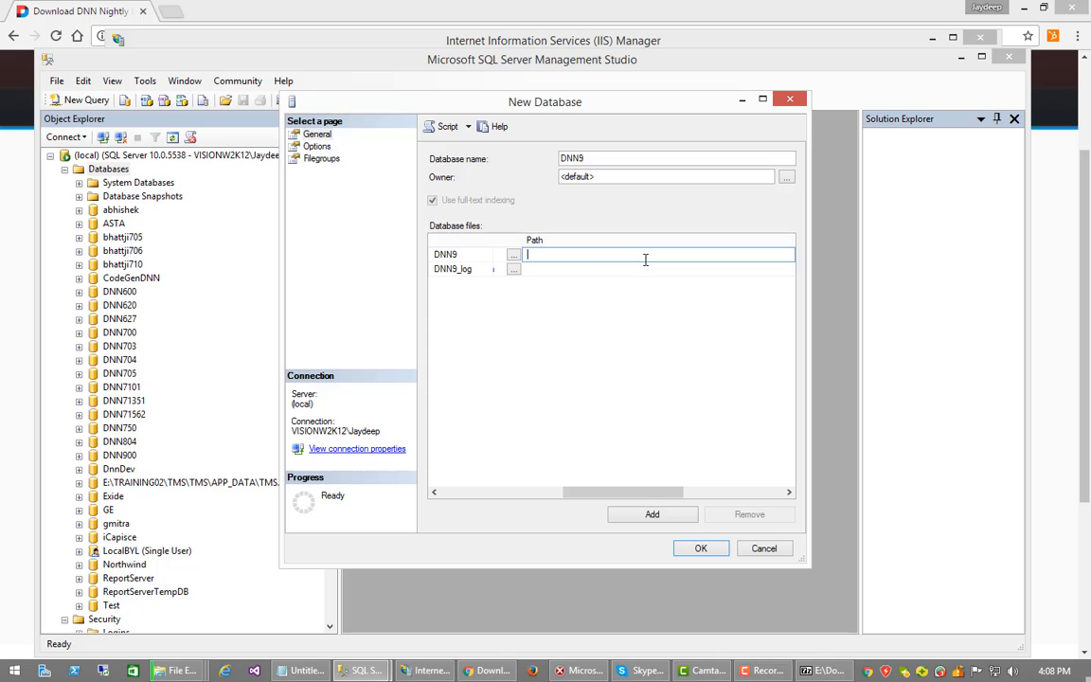
pyautogui.click(183, 673)
# Copy the C:\DNN9\data folder path from File Explorer's address bar
pyautogui.click(129, 558)
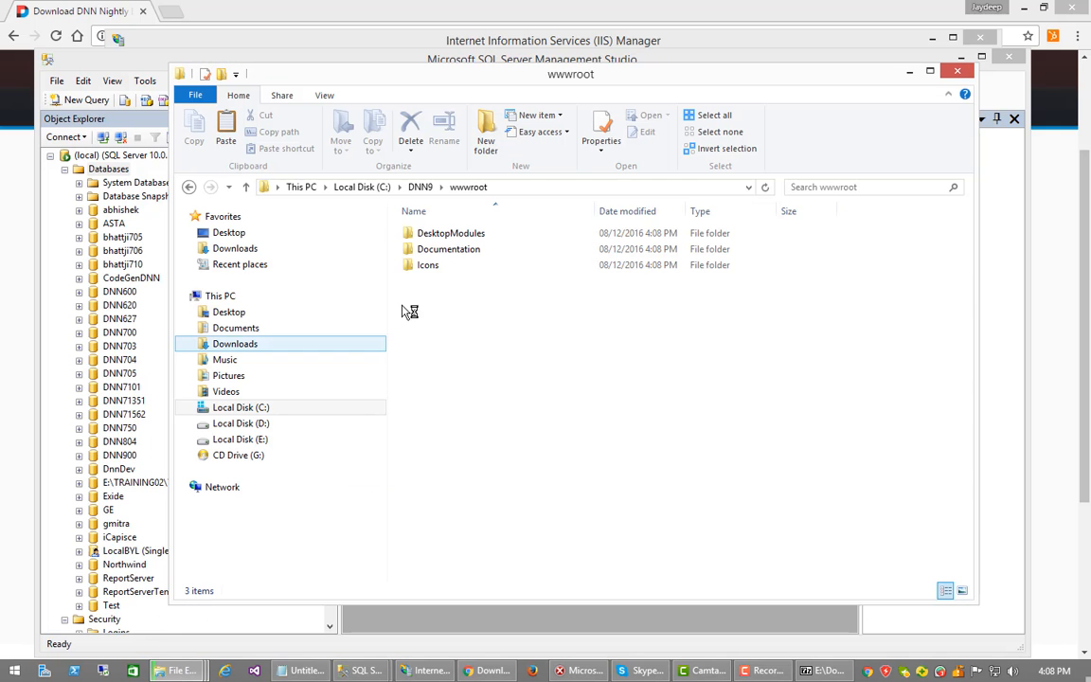
pyautogui.click(442, 187)
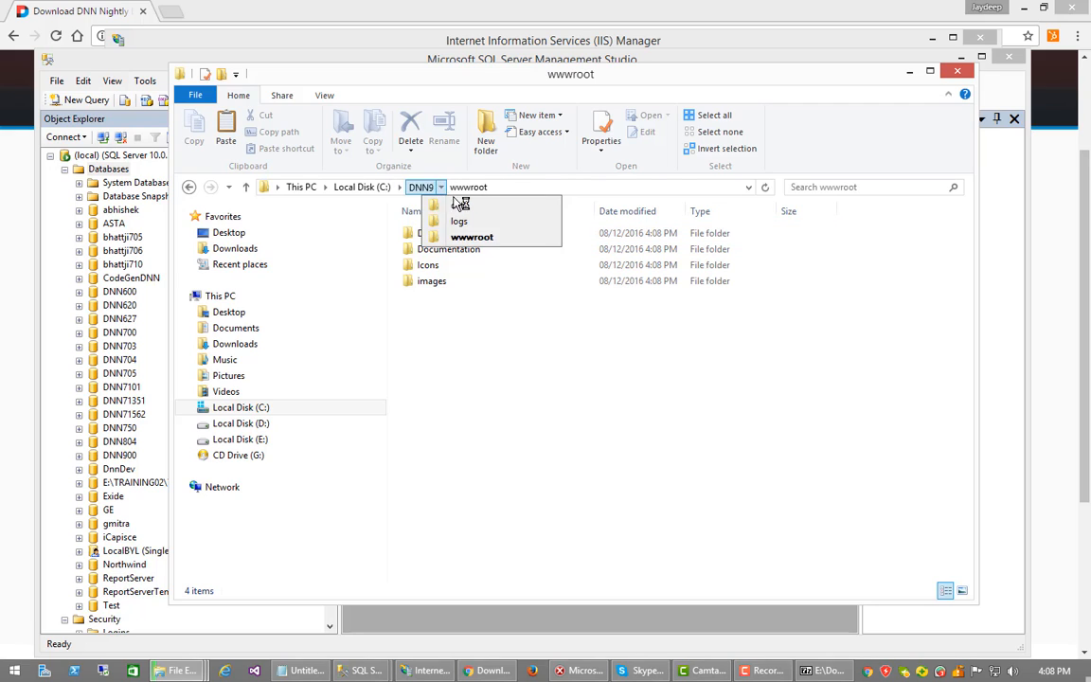
pyautogui.click(452, 201)
pyautogui.click(442, 188)
pyautogui.click(445, 207)
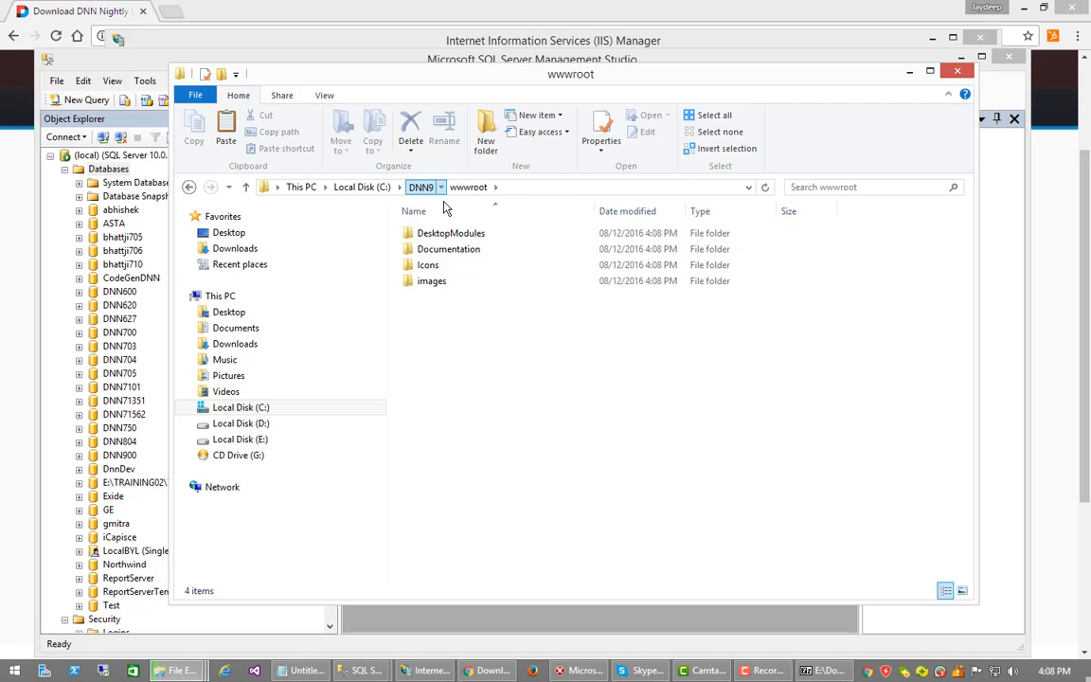
pyautogui.click(520, 186)
pyautogui.hotkey('ctrl', 'c')
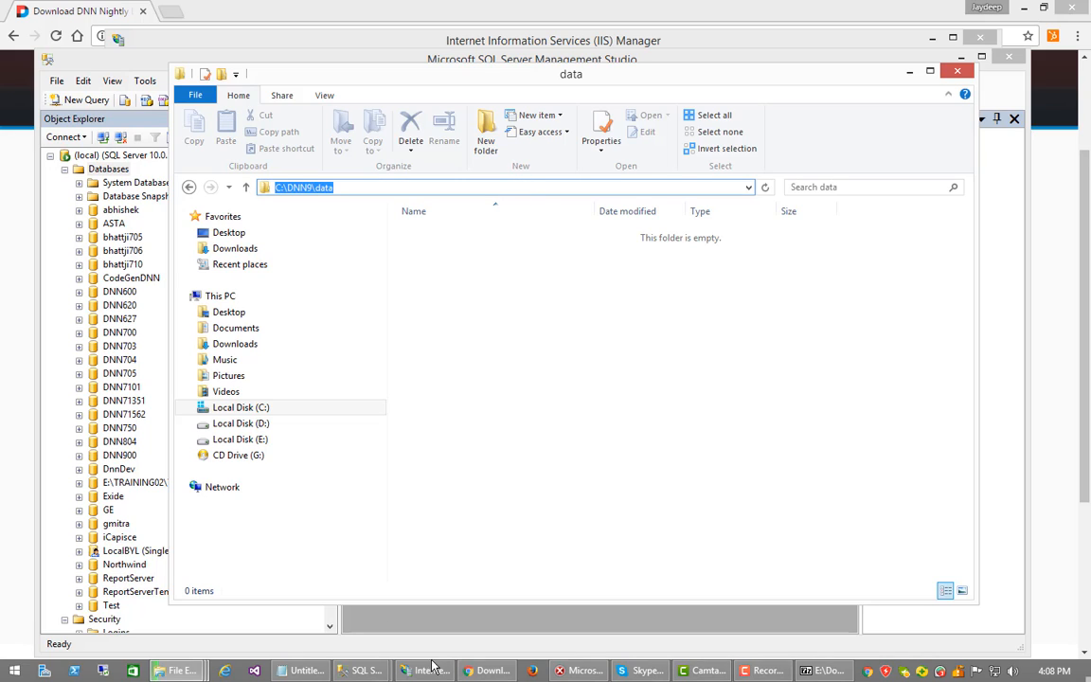
# Set the DNN9 and DNN9_log file paths to C:\DNN9\data and create the database
pyautogui.click(365, 671)
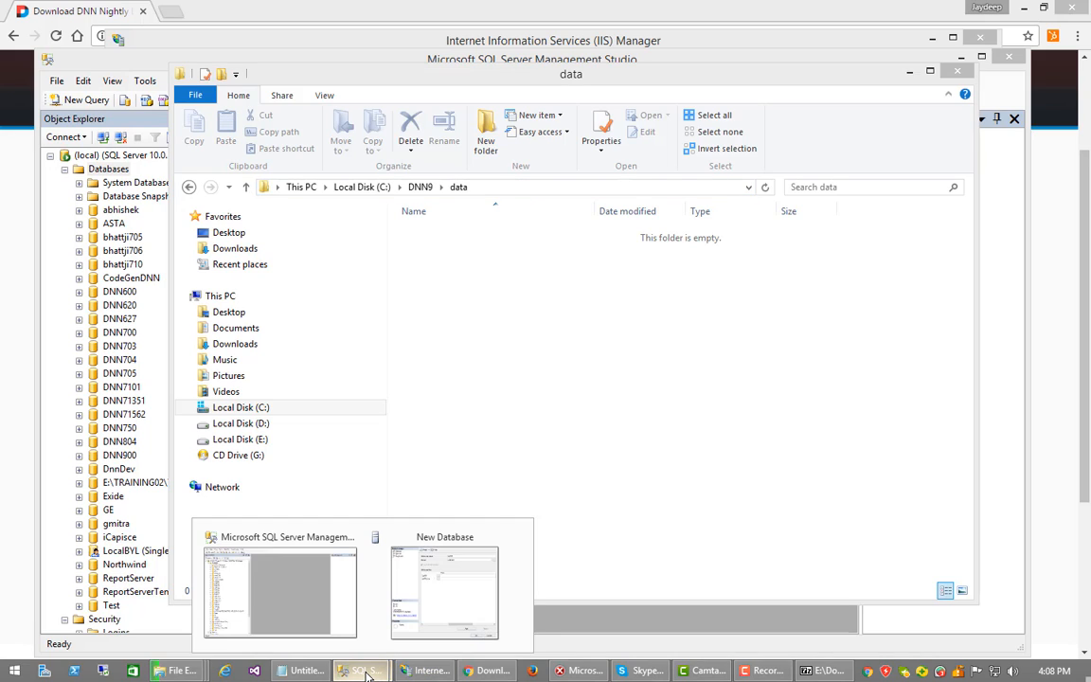
pyautogui.click(445, 632)
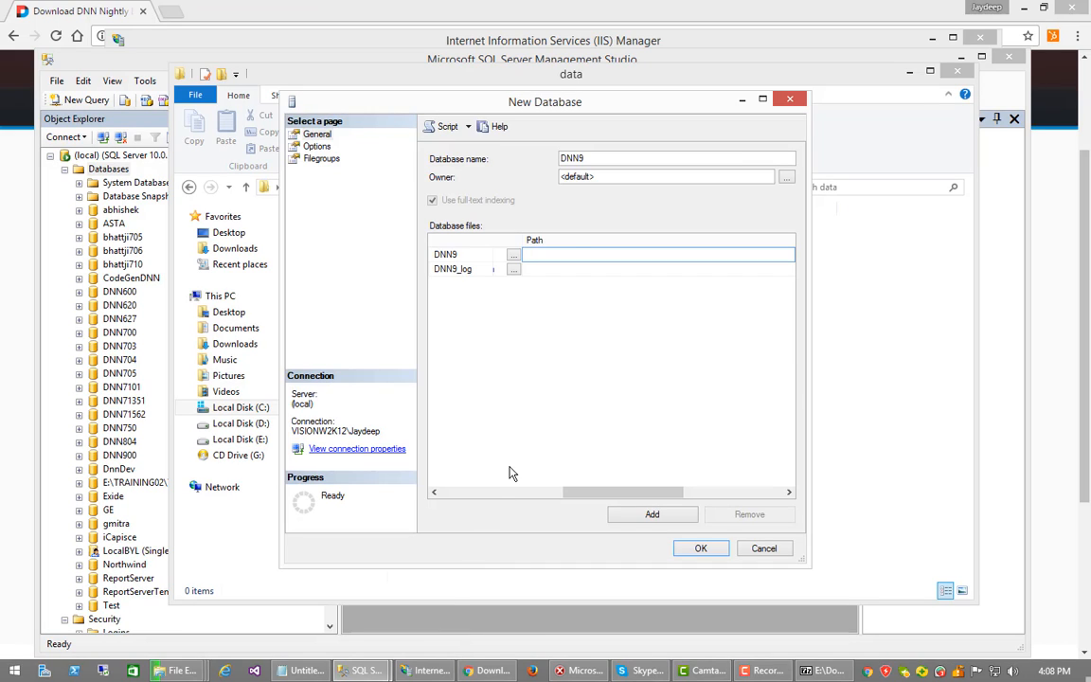
pyautogui.hotkey('ctrl', 'v')
pyautogui.click(567, 273)
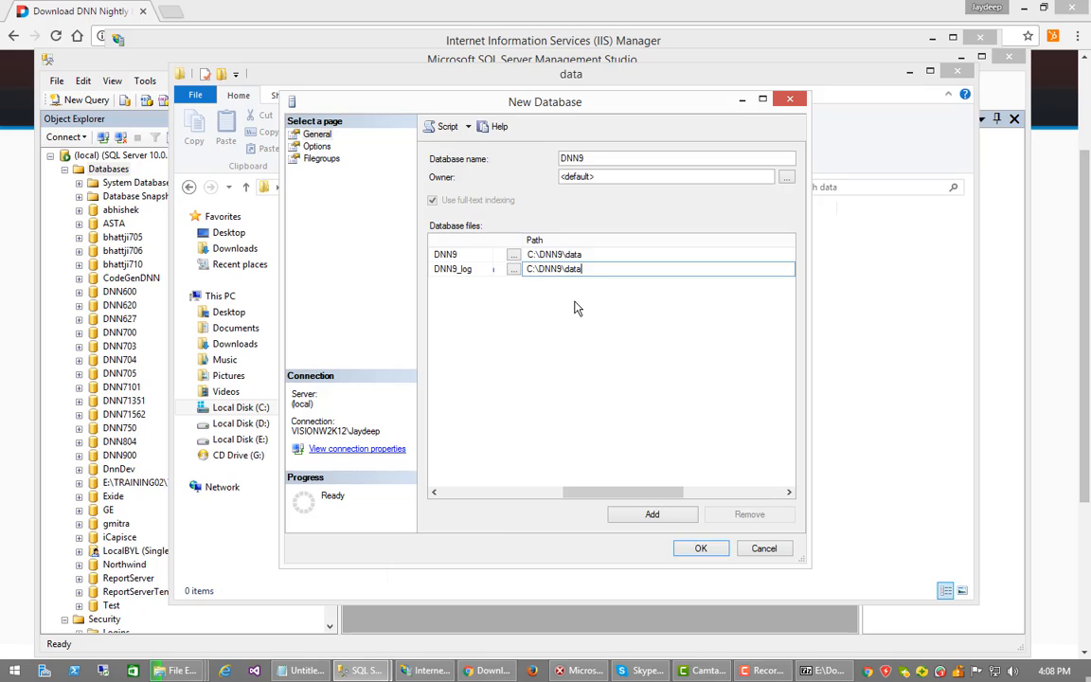
pyautogui.click(548, 416)
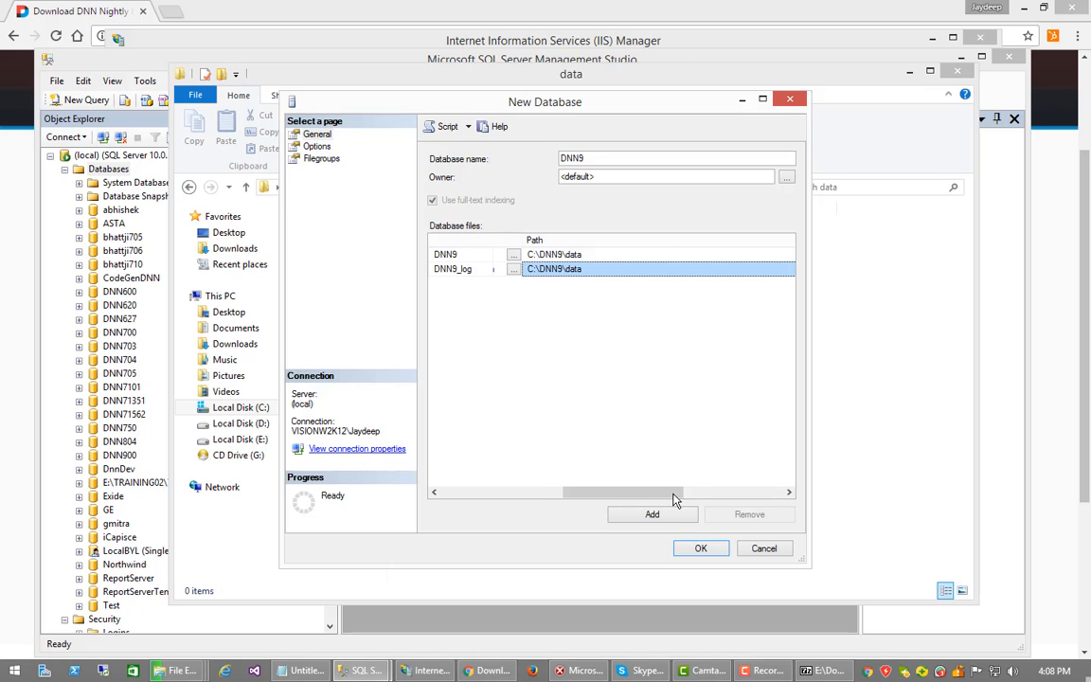
pyautogui.click(699, 550)
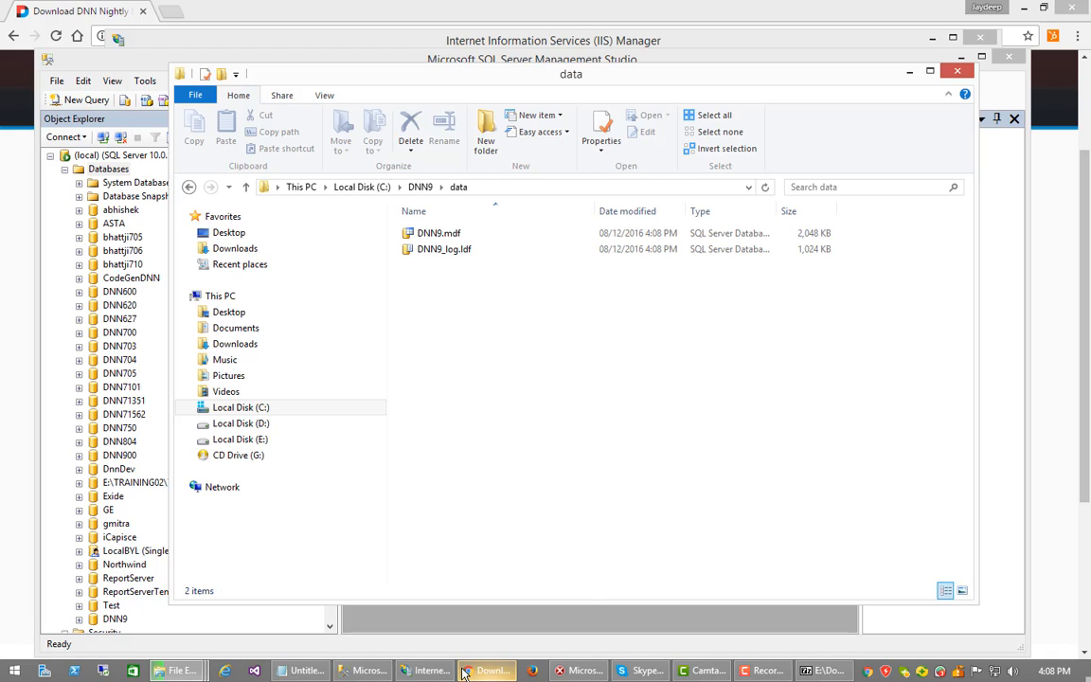
pyautogui.click(375, 672)
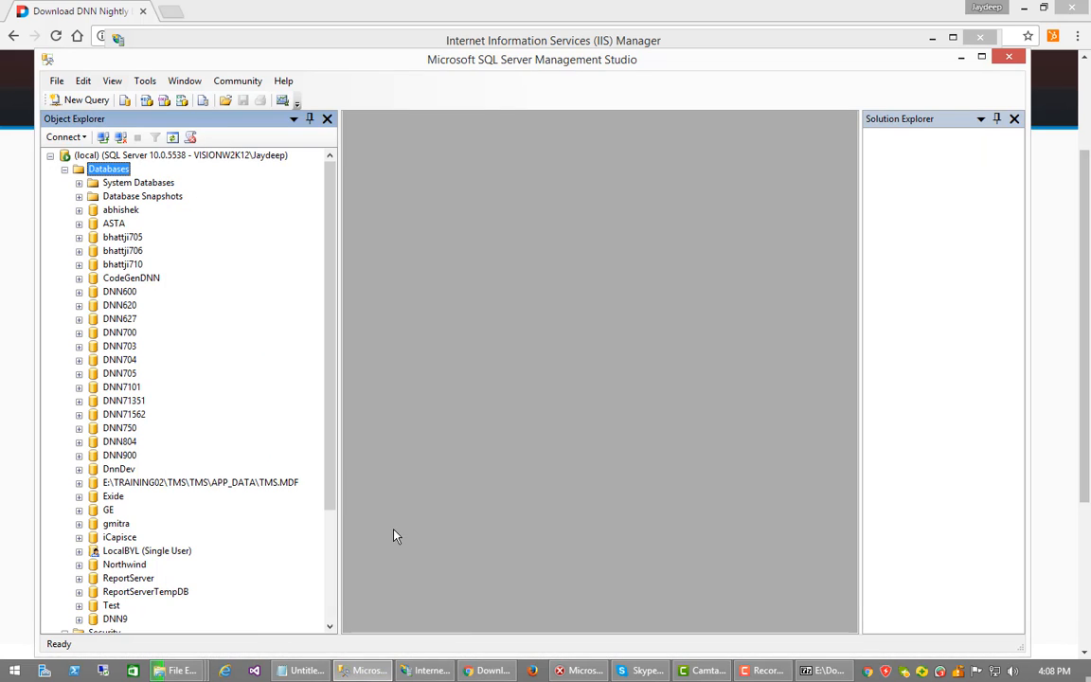
# Open a New Login dialog from Security > Logins in Object Explorer
pyautogui.scroll(-4, 333, 502)
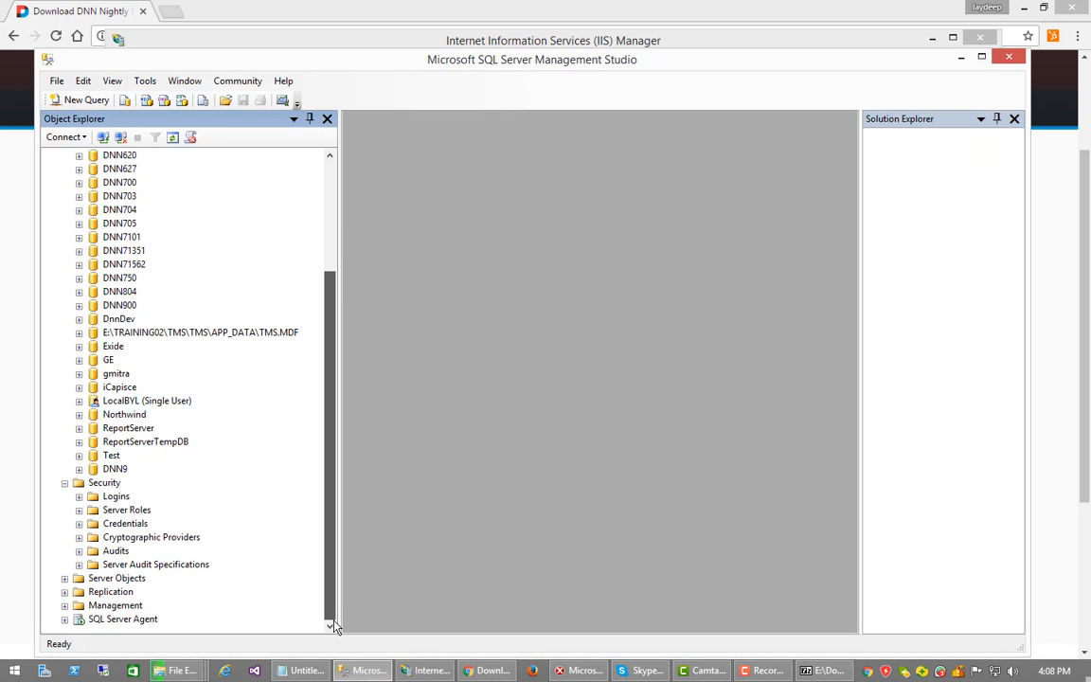
pyautogui.click(115, 497)
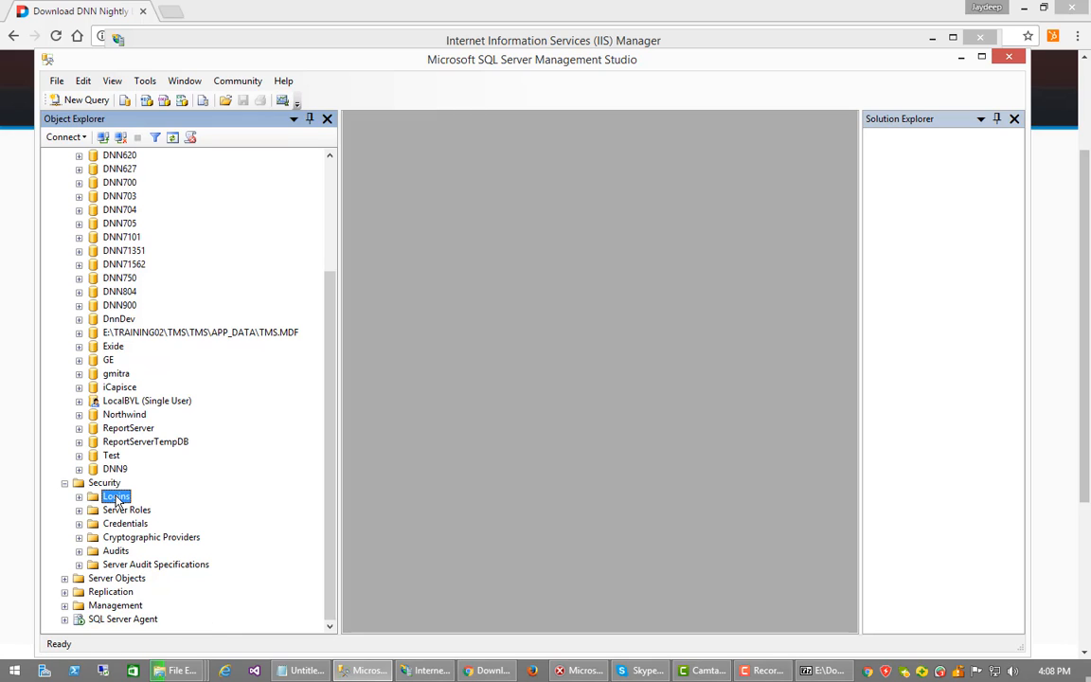
pyautogui.rightClick(116, 497)
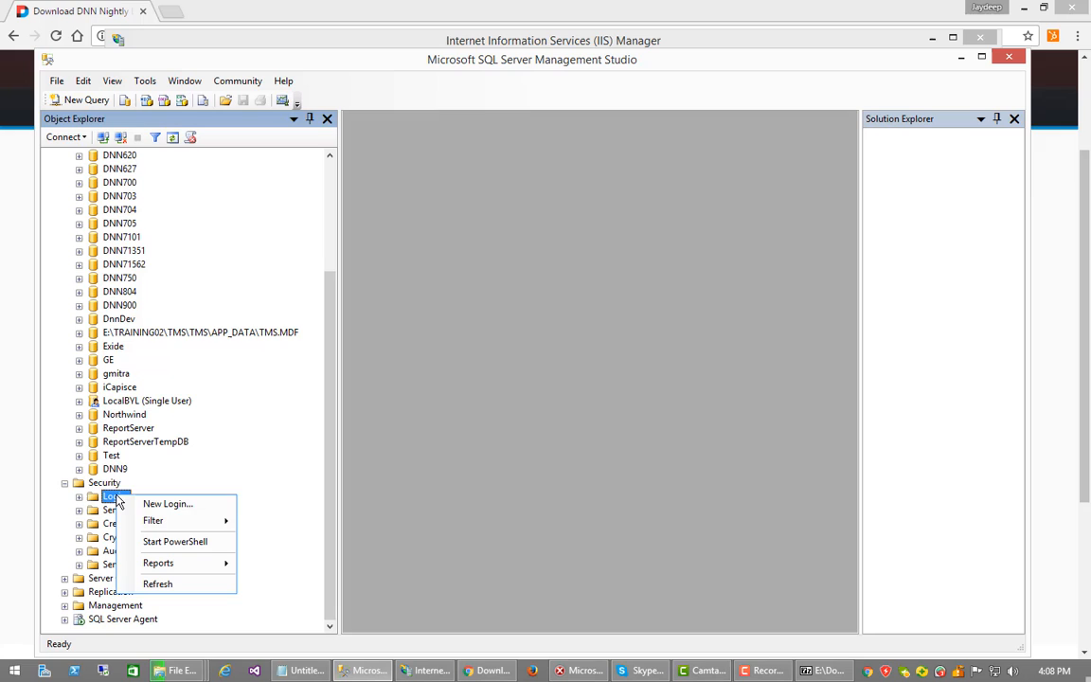
pyautogui.click(168, 504)
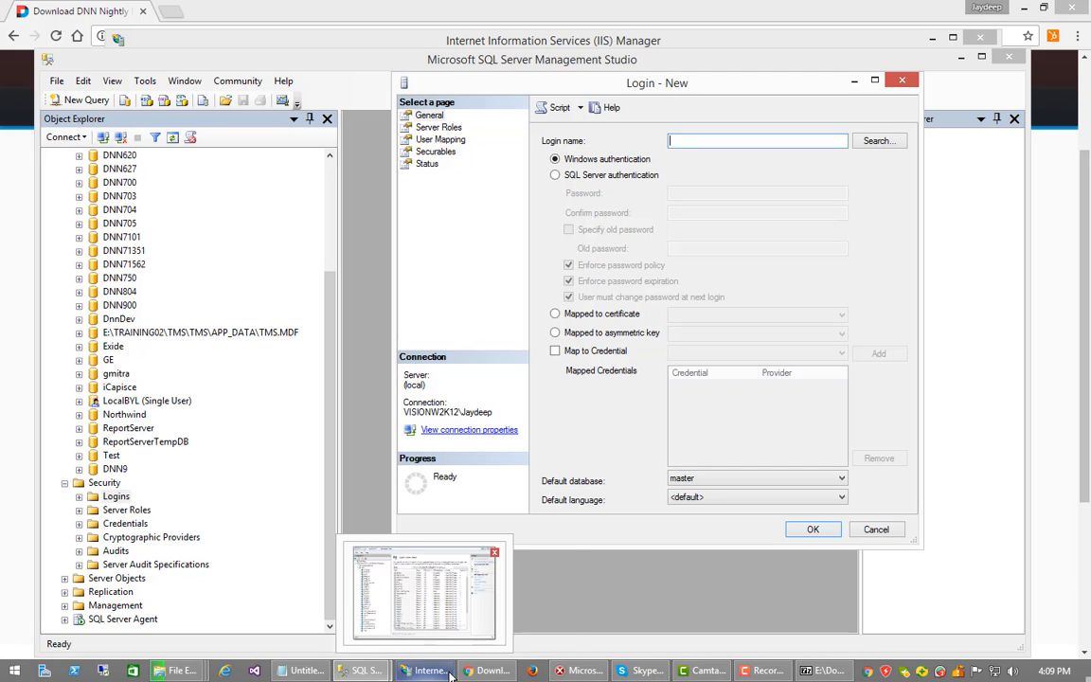
pyautogui.moveTo(481, 674)
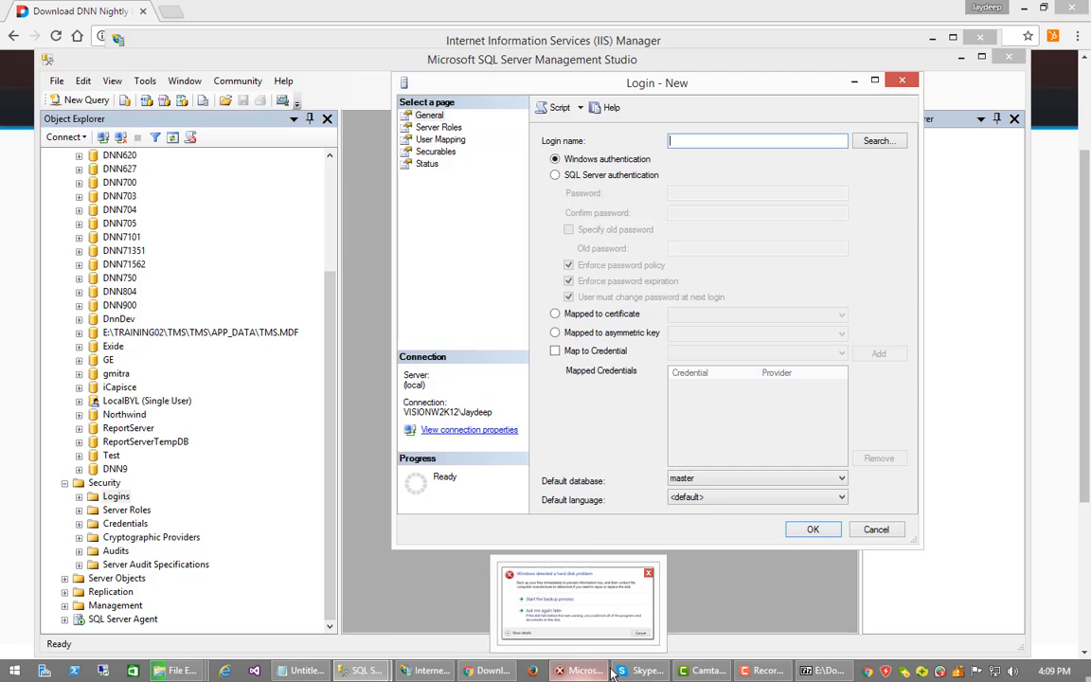
# Copy IIS AppPool\DNN9 from Notepad into the Login name field
pyautogui.moveTo(396, 672)
pyautogui.click(305, 671)
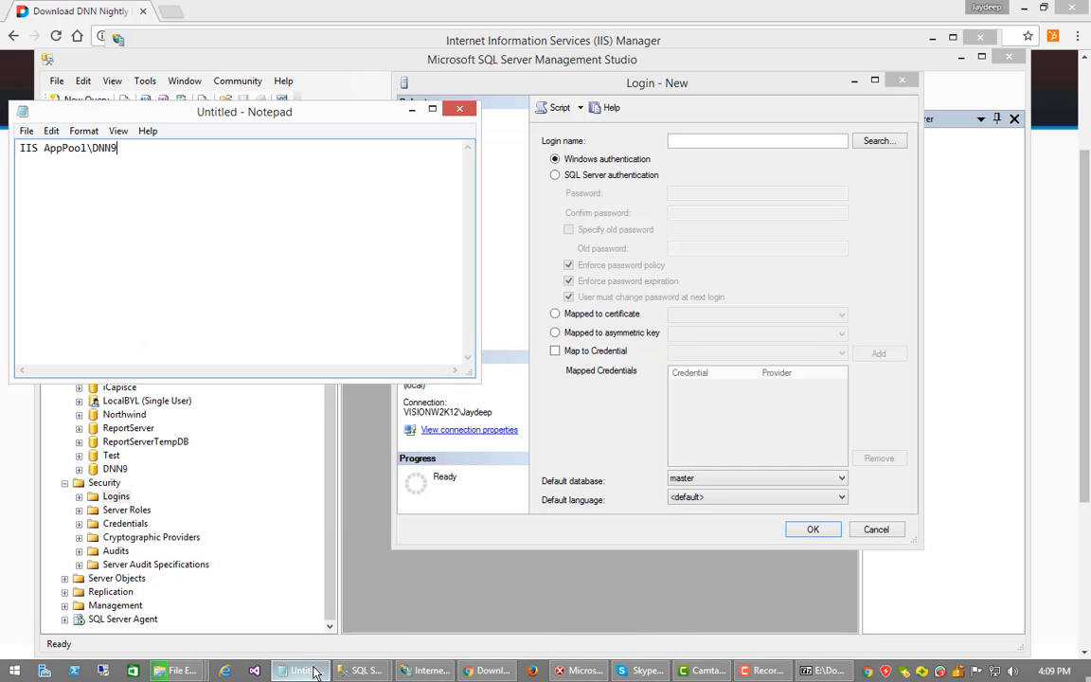
pyautogui.hotkey('ctrl', 'a')
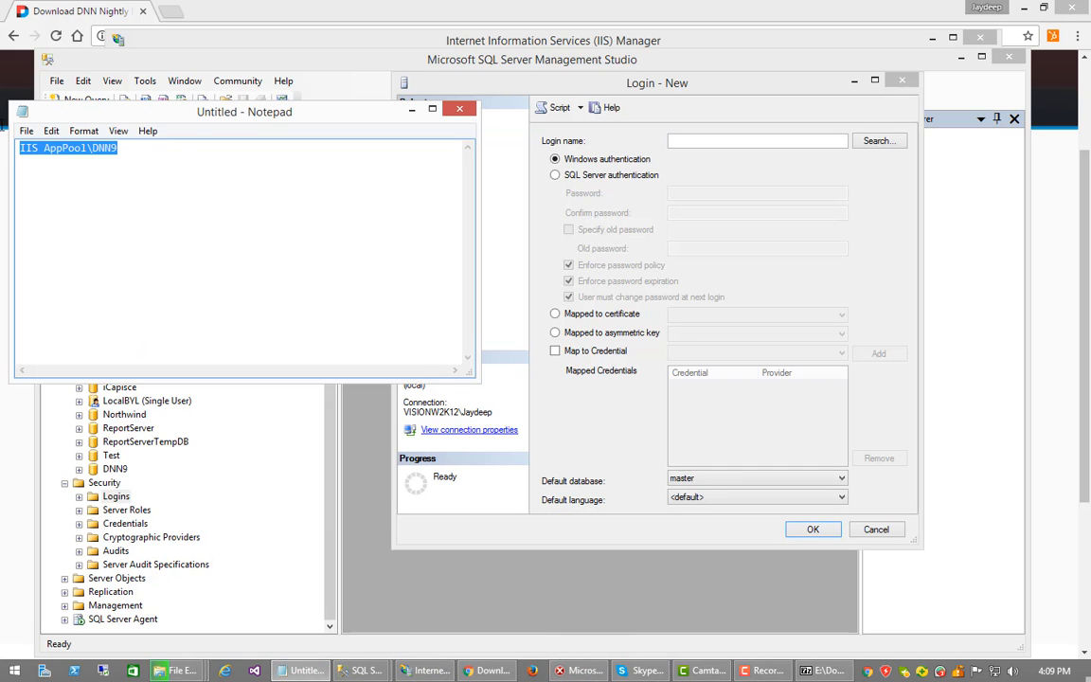
pyautogui.click(724, 141)
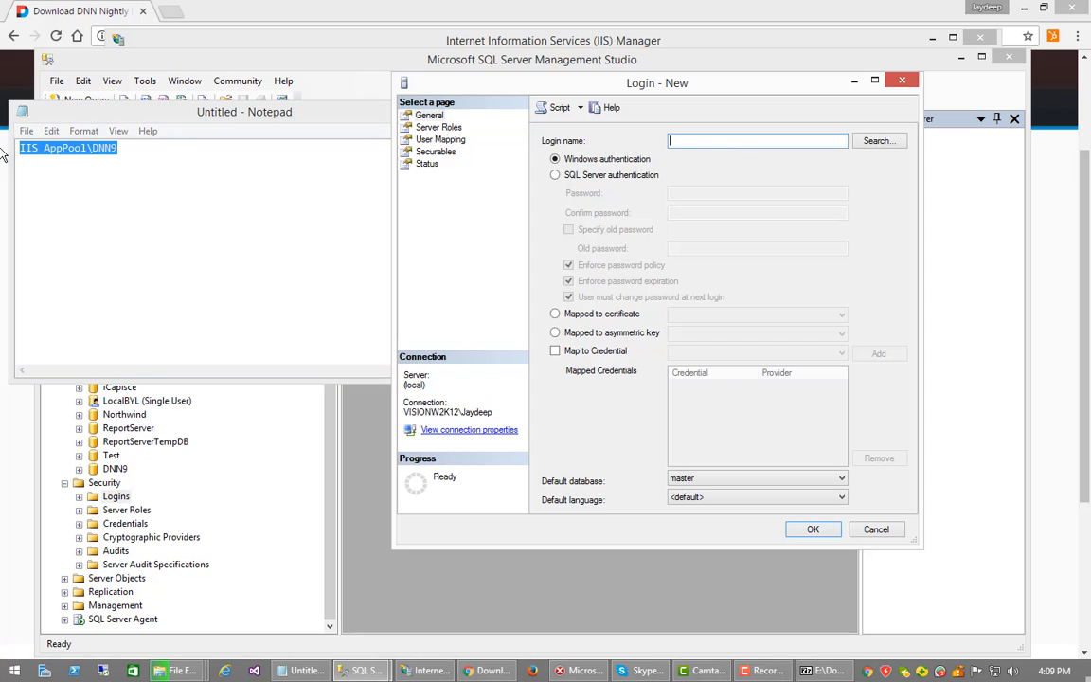
pyautogui.rightClick(66, 147)
pyautogui.click(109, 196)
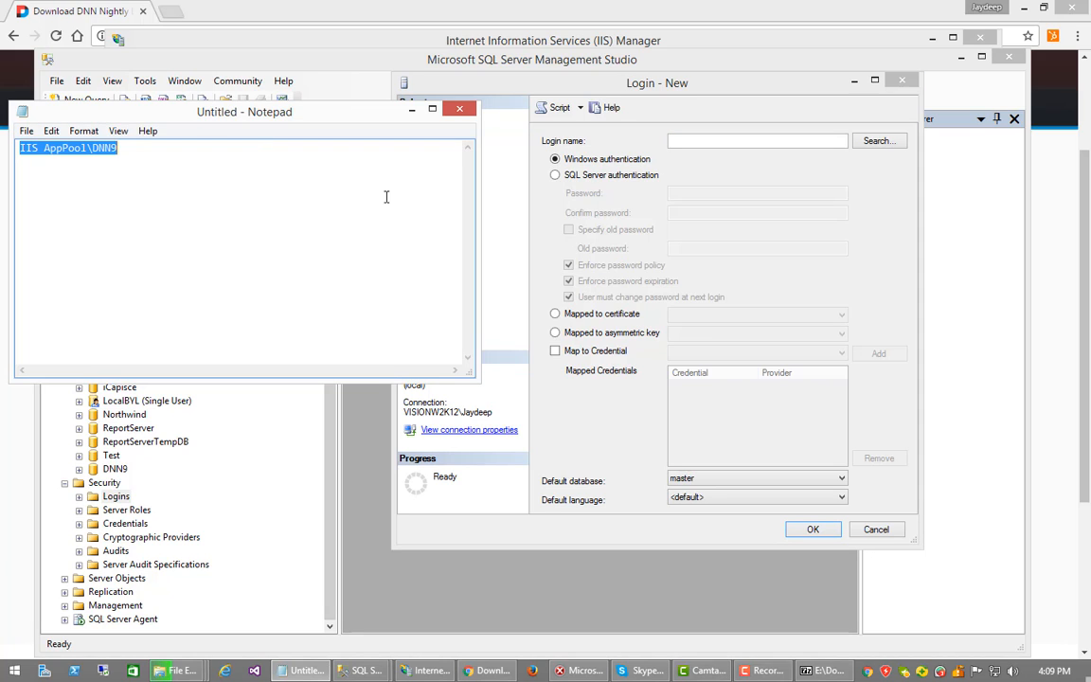
pyautogui.click(697, 140)
pyautogui.hotkey('ctrl', 'v')
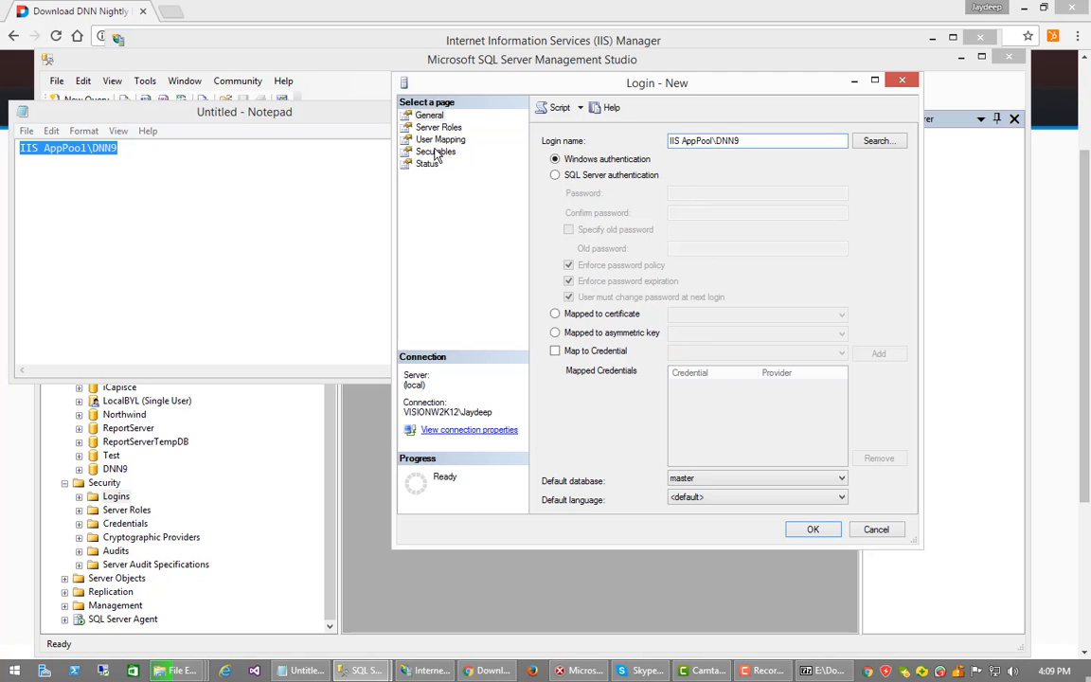
# Set the login's default database to DNN9
pyautogui.click(428, 114)
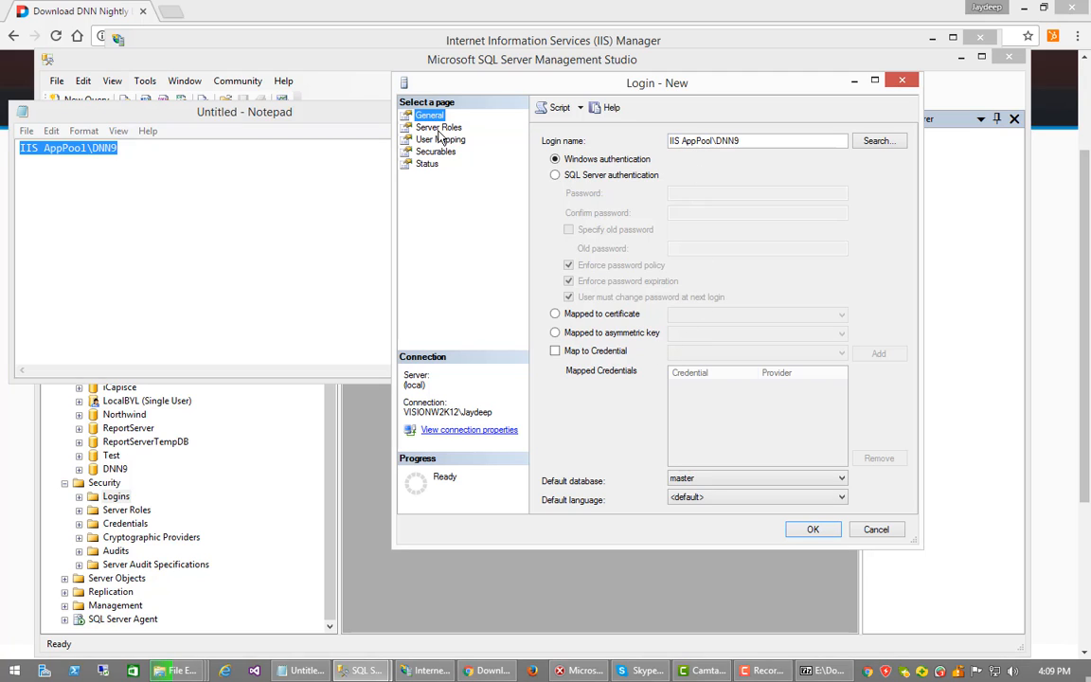
pyautogui.click(438, 128)
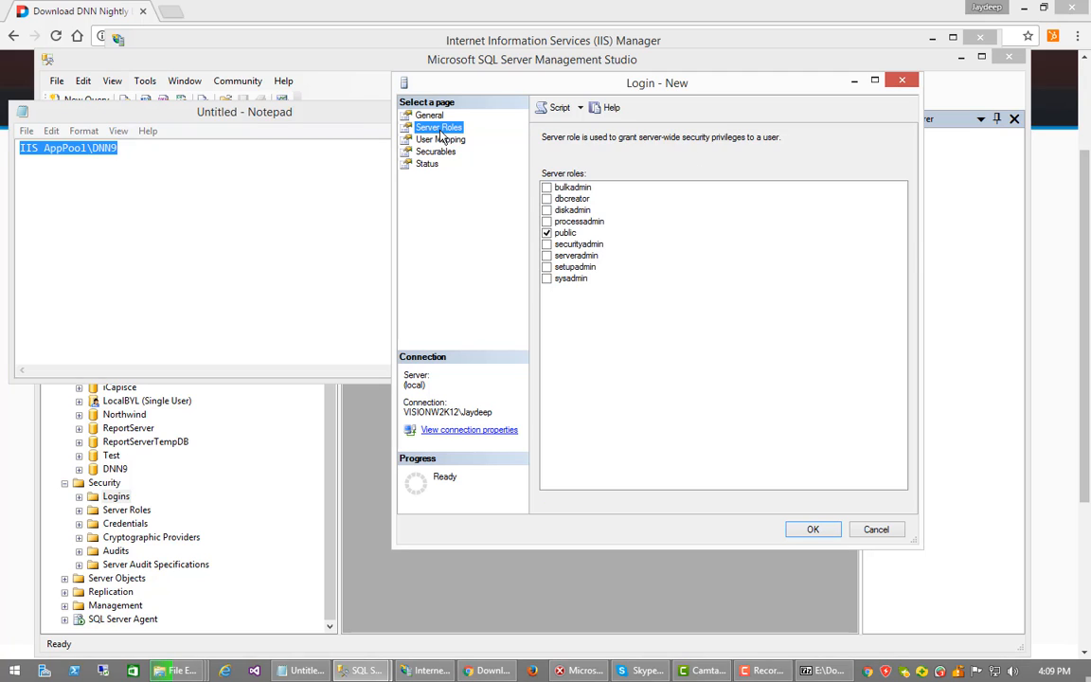
pyautogui.click(547, 200)
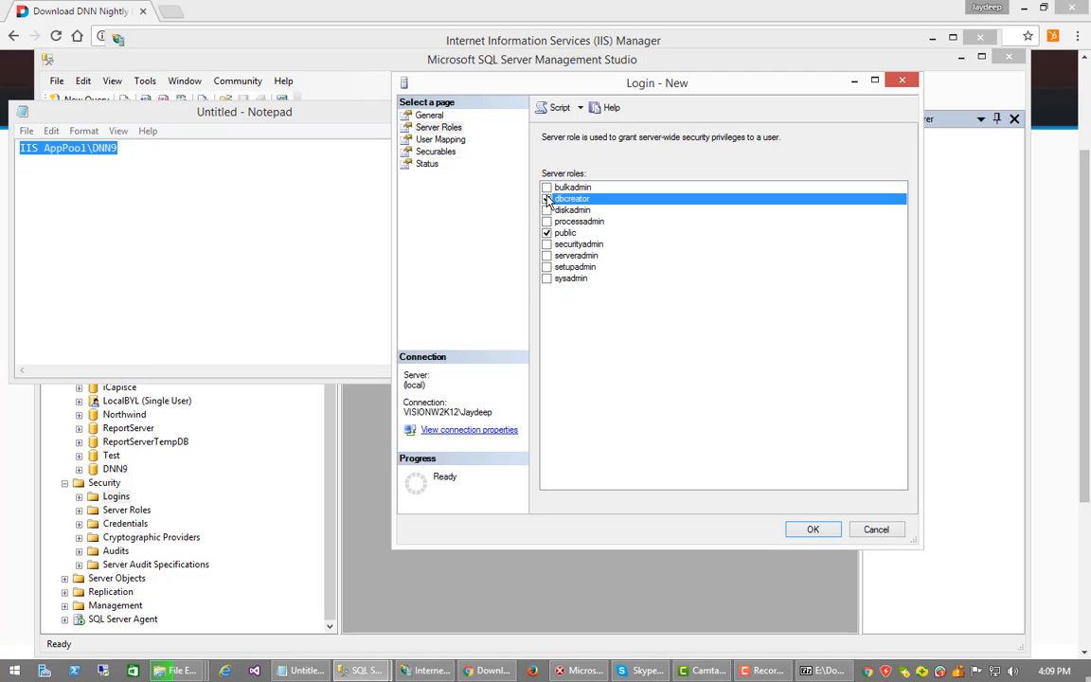
pyautogui.click(441, 141)
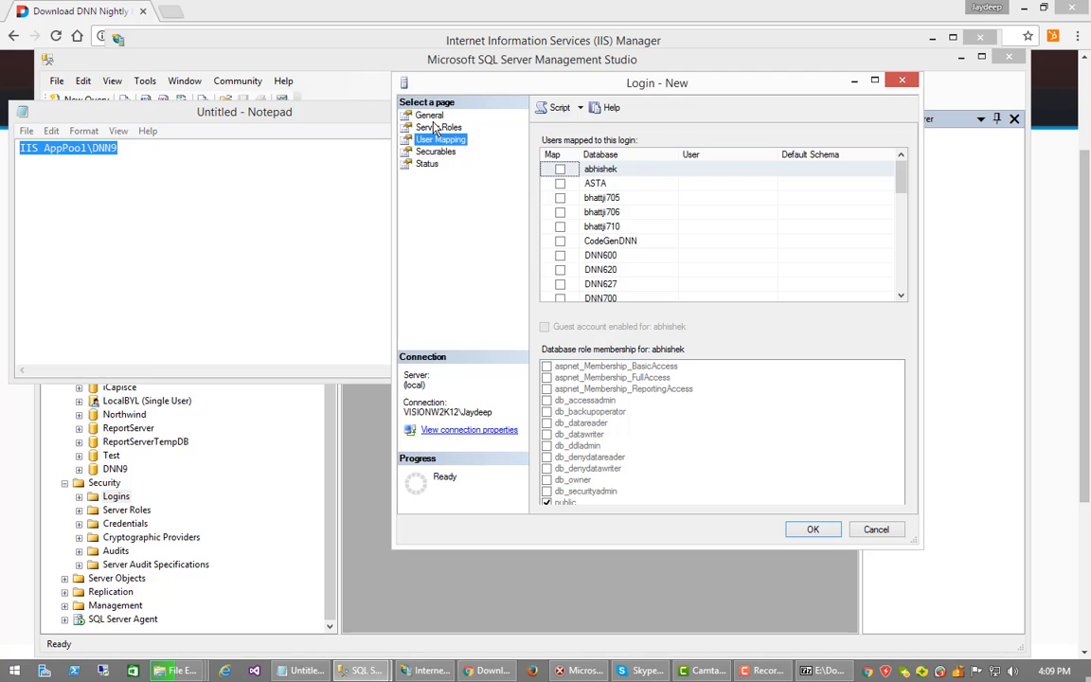
pyautogui.click(429, 114)
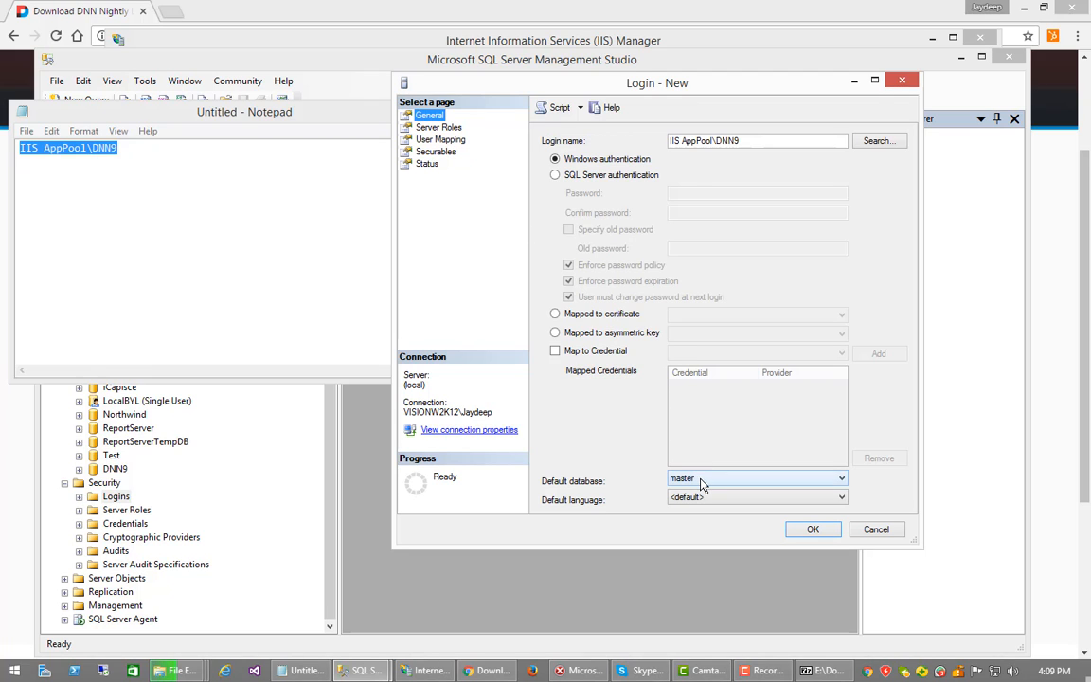
pyautogui.click(701, 481)
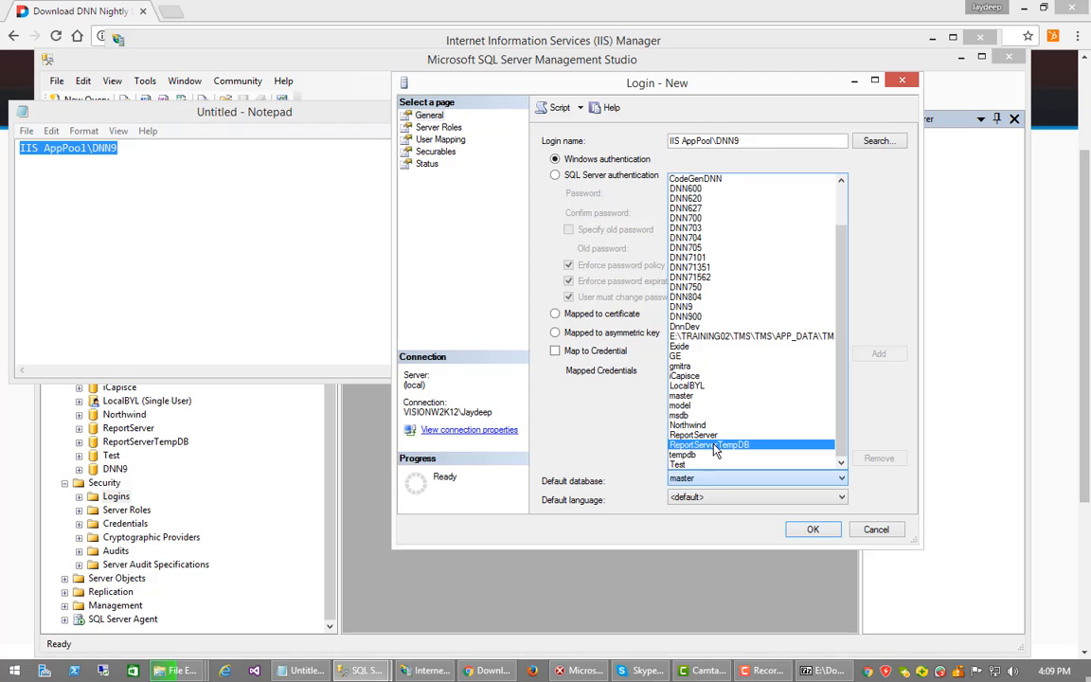
pyautogui.click(682, 308)
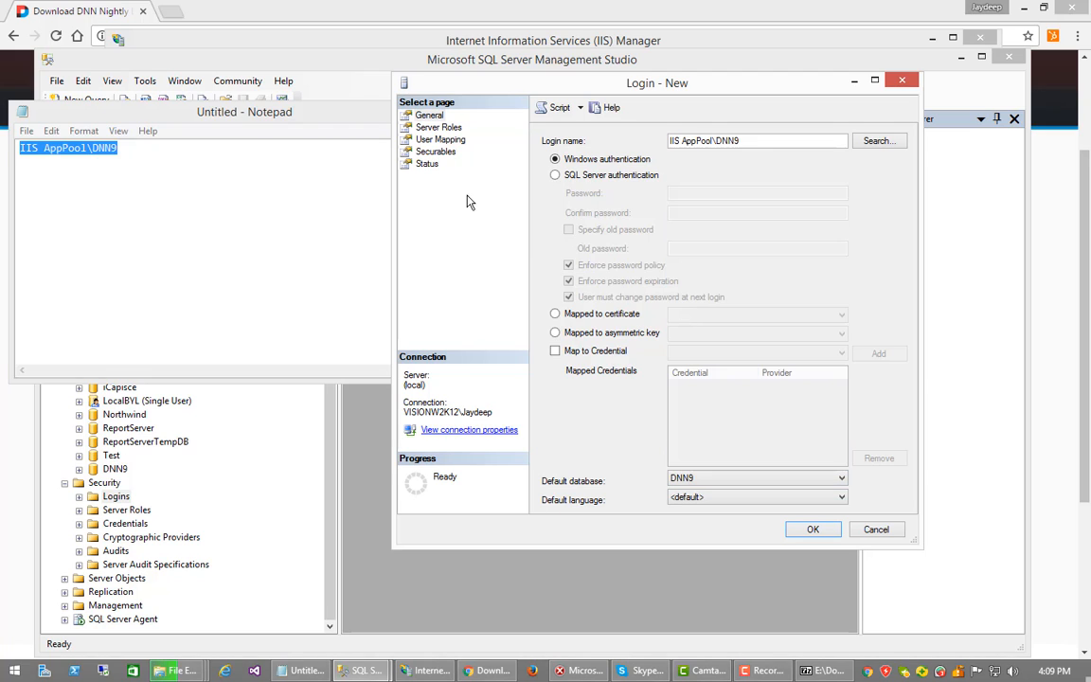
# Map the login to DNN9 with db_owner membership and create it
pyautogui.click(441, 141)
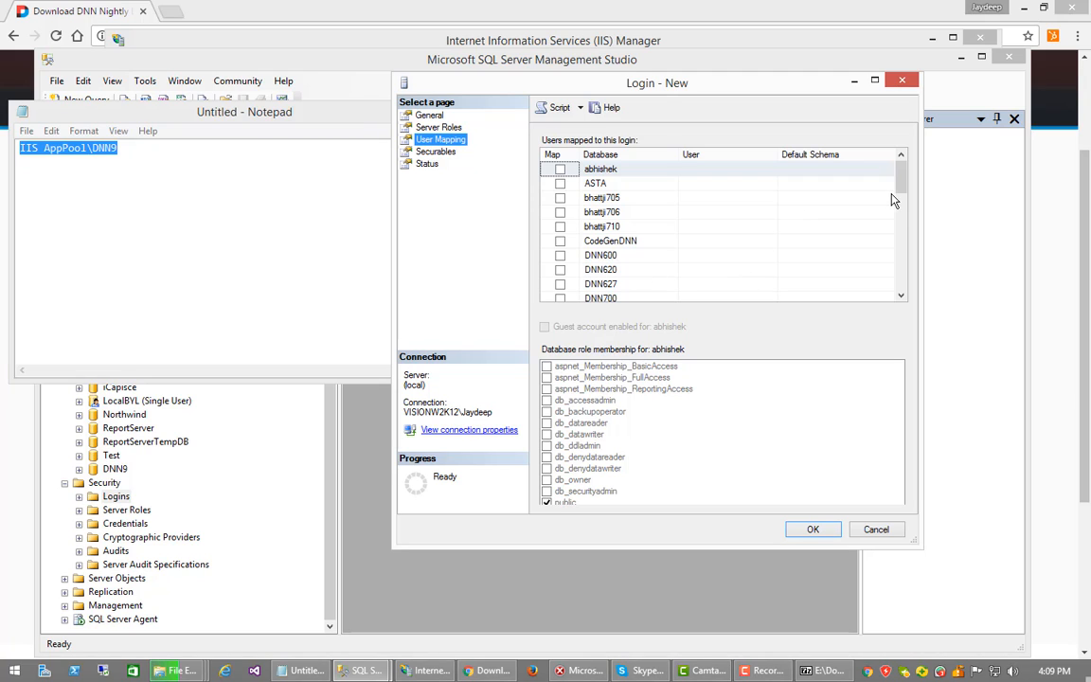
pyautogui.moveTo(900, 193); pyautogui.dragTo(901, 224)
pyautogui.click(560, 284)
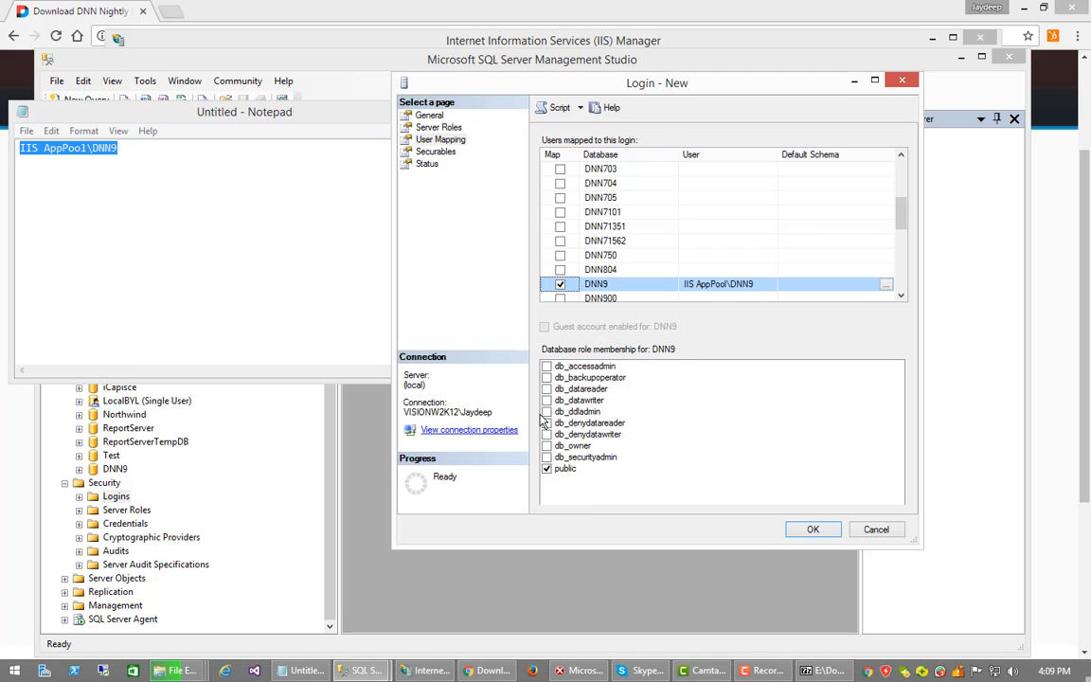
pyautogui.click(546, 446)
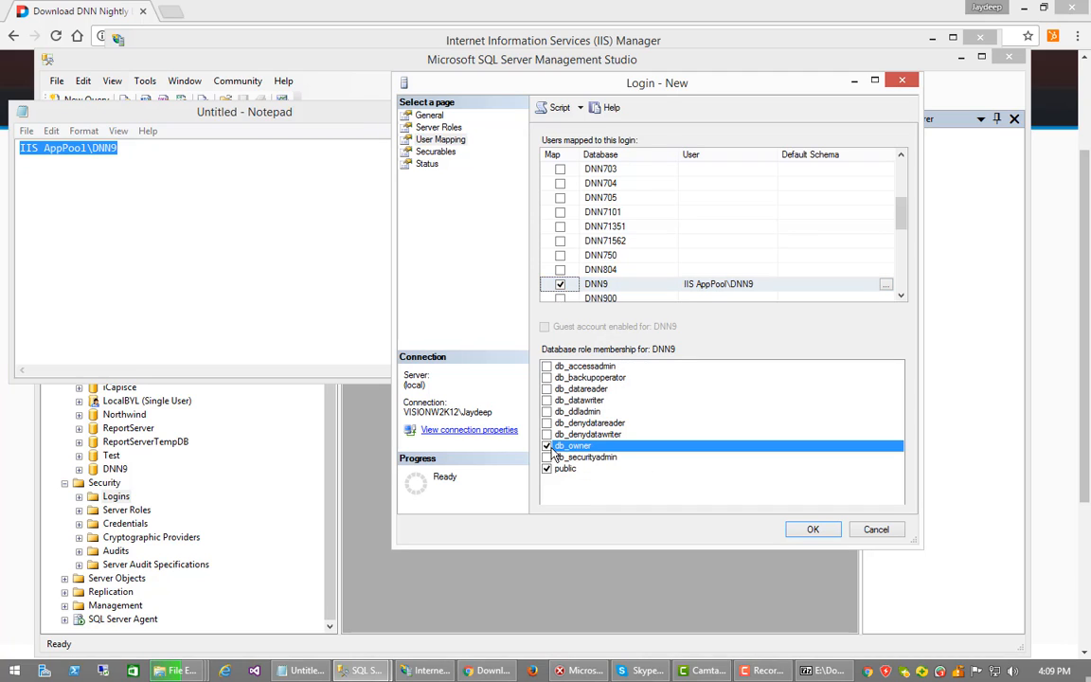
pyautogui.click(434, 152)
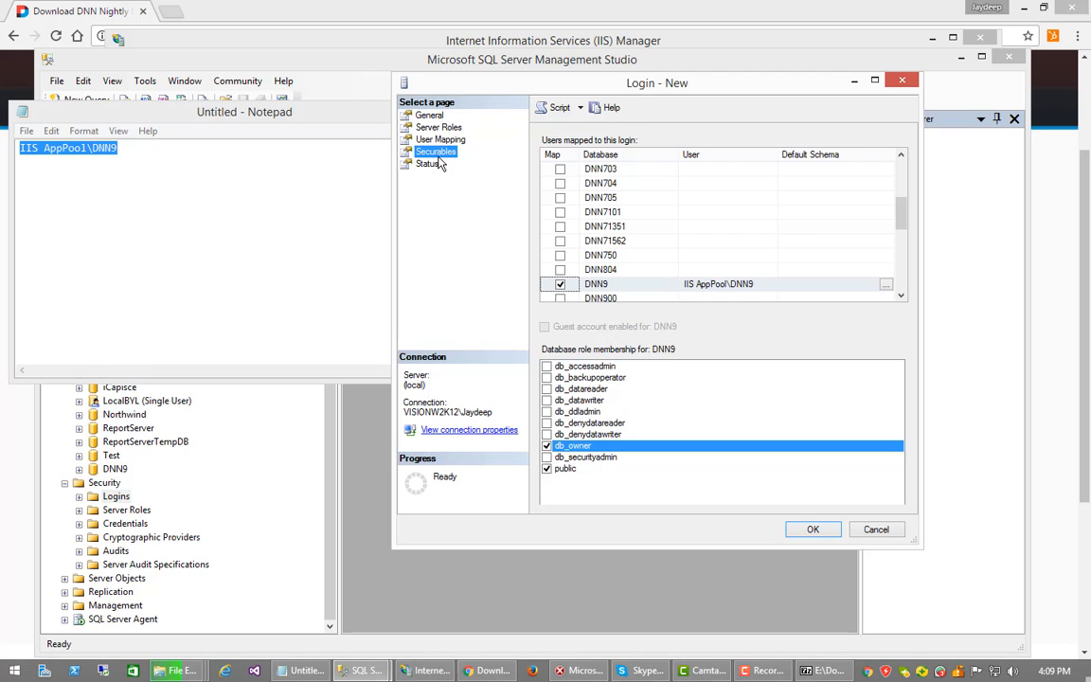
pyautogui.click(427, 163)
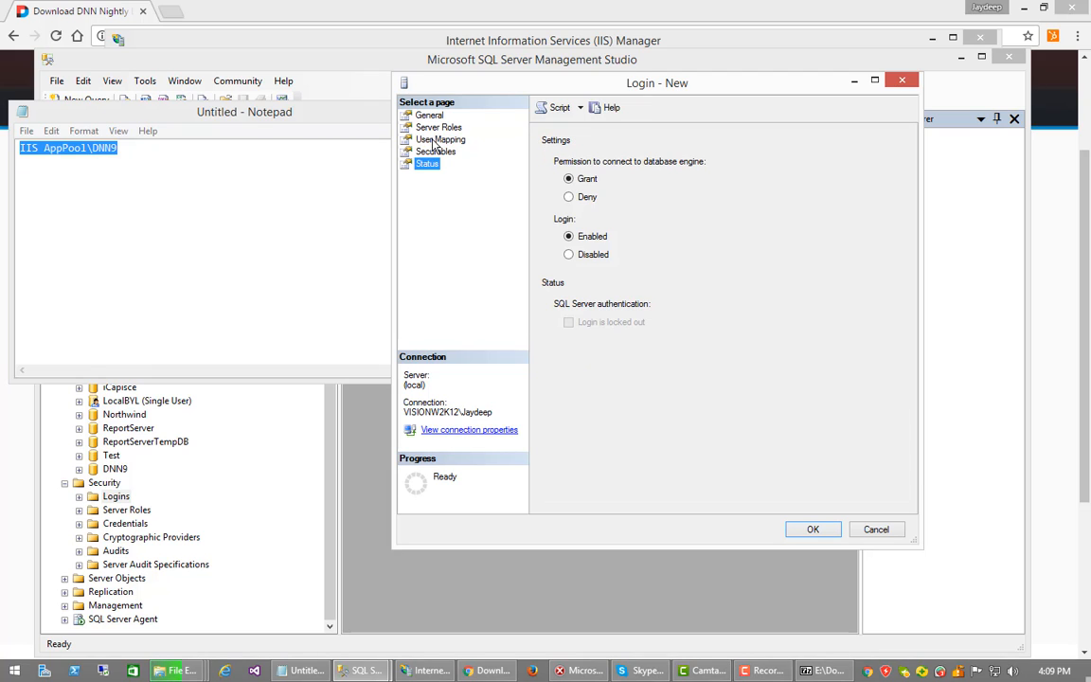
pyautogui.click(430, 116)
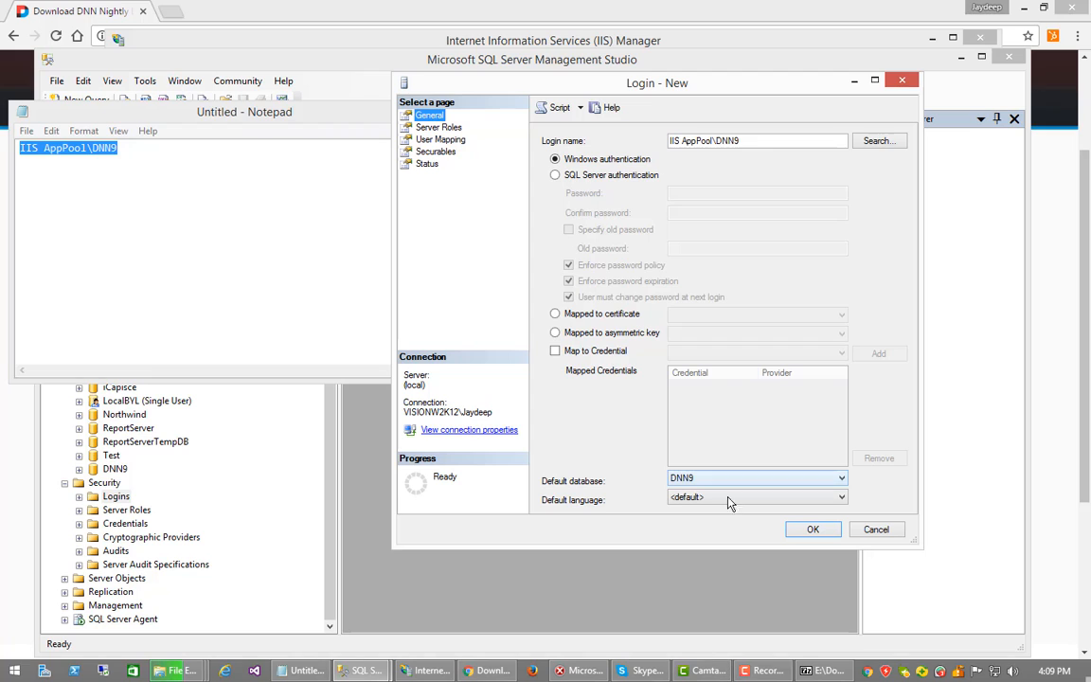
pyautogui.click(811, 531)
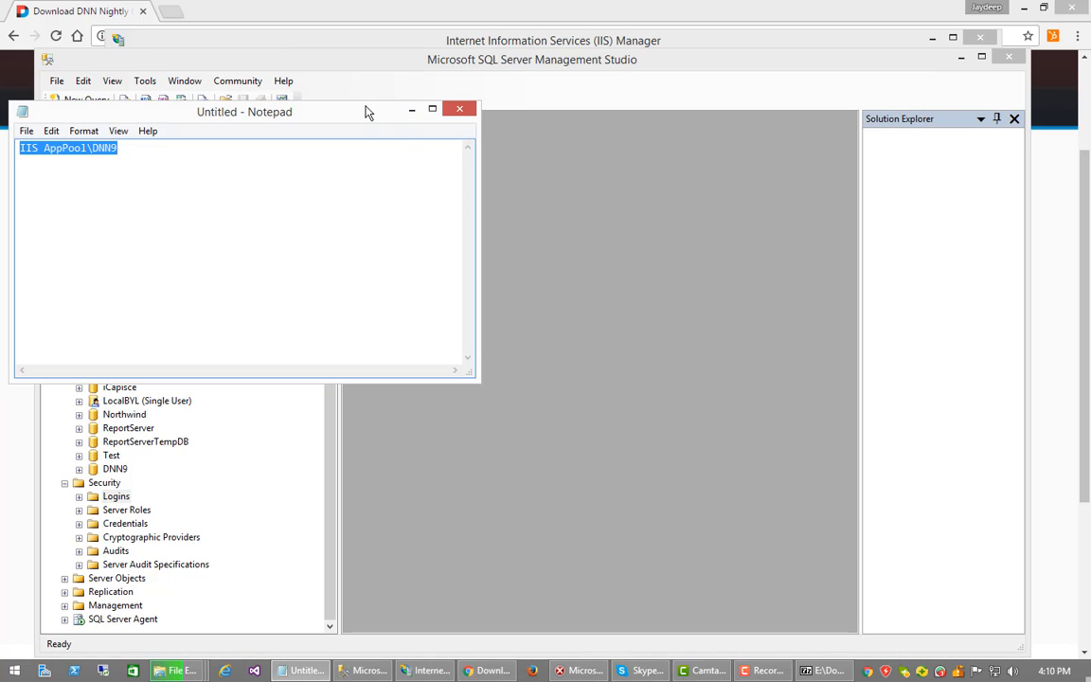
# Start a new website named DNN9 in IIS Manager with host name dnndev.me
pyautogui.click(411, 110)
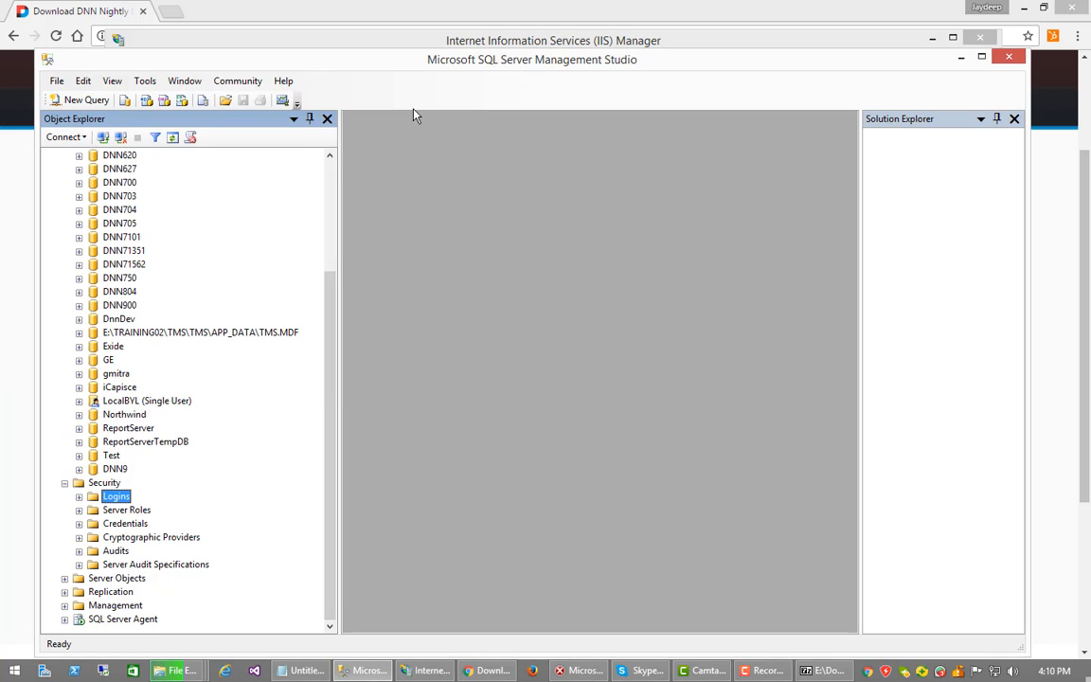
pyautogui.click(961, 58)
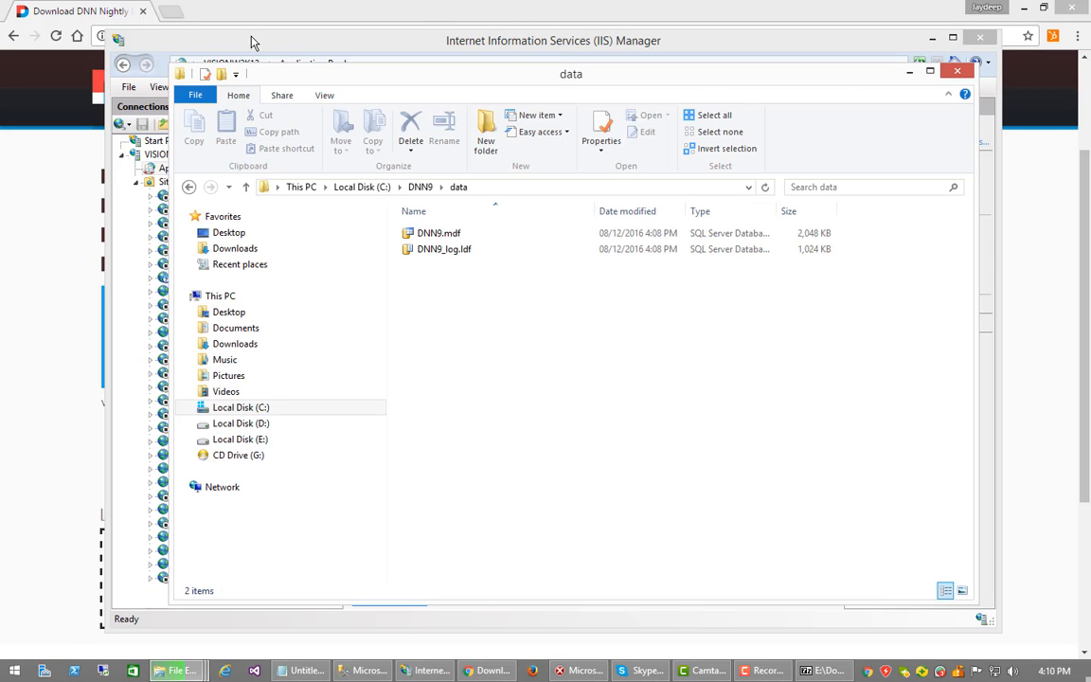
pyautogui.click(81, 13)
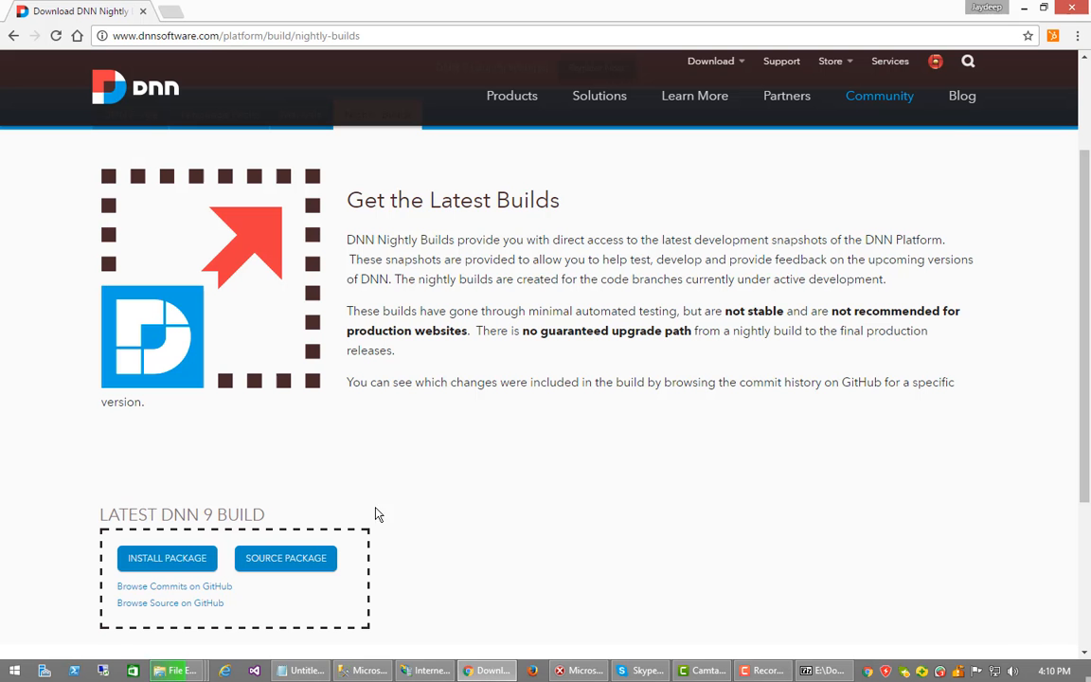
pyautogui.click(428, 670)
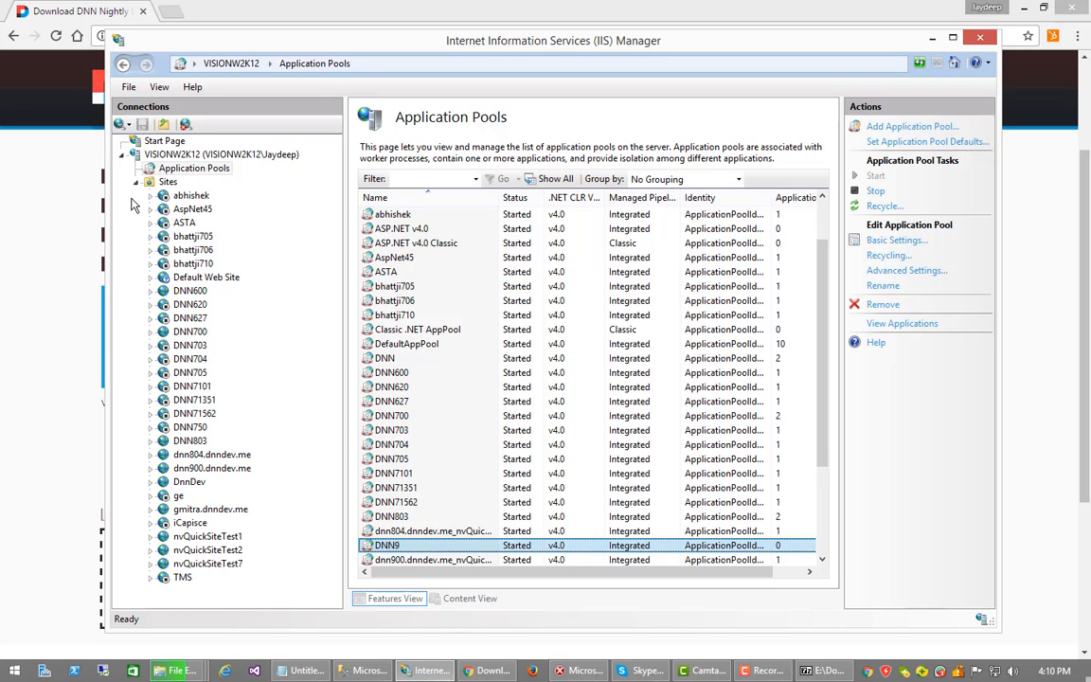
pyautogui.rightClick(167, 182)
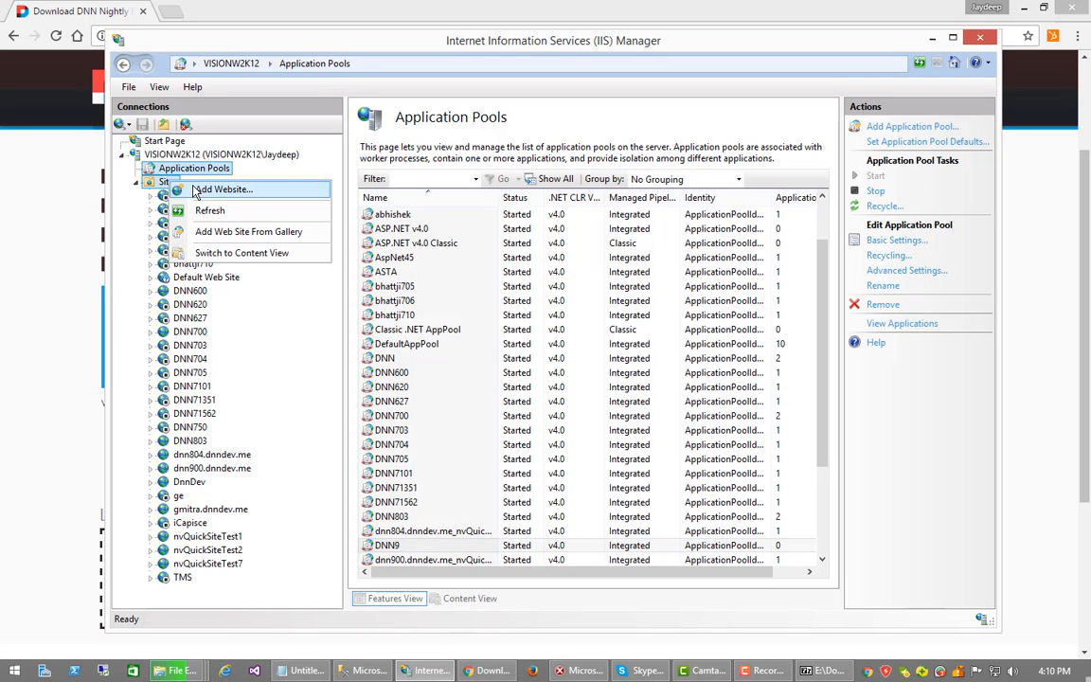
pyautogui.click(205, 188)
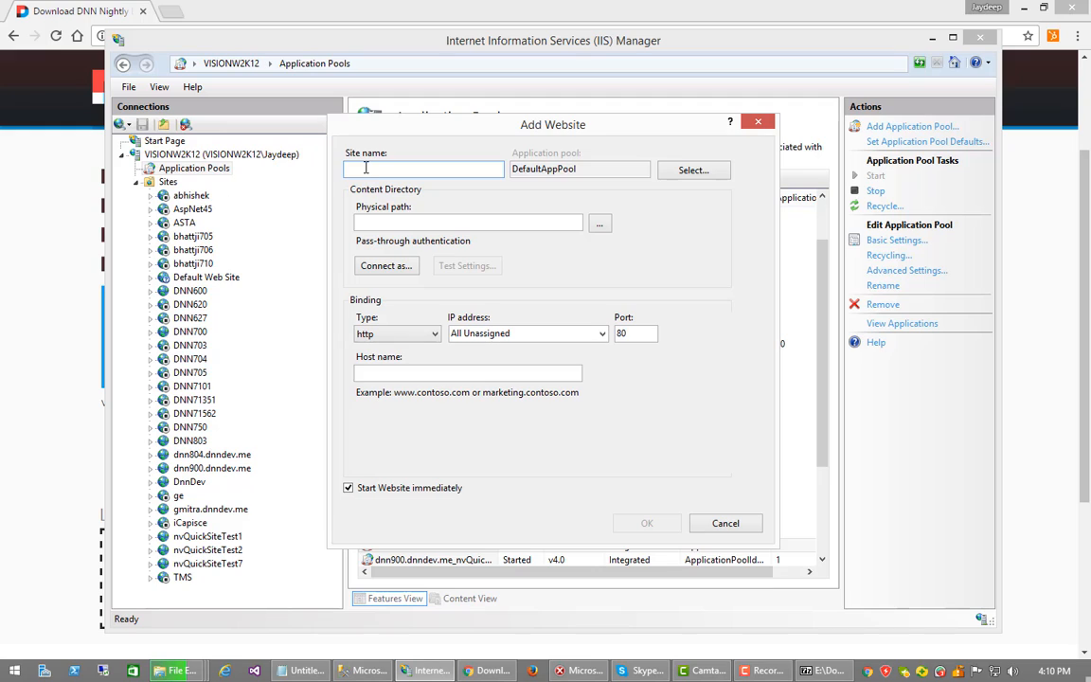
pyautogui.write('DNN9')
pyautogui.click(447, 219)
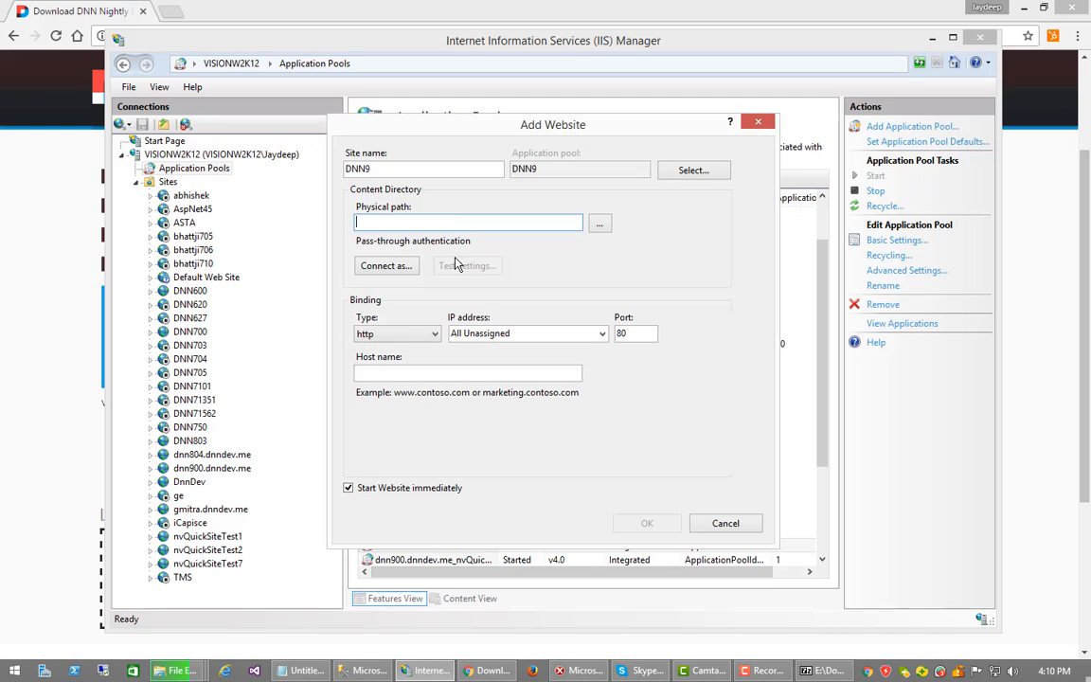
pyautogui.click(447, 378)
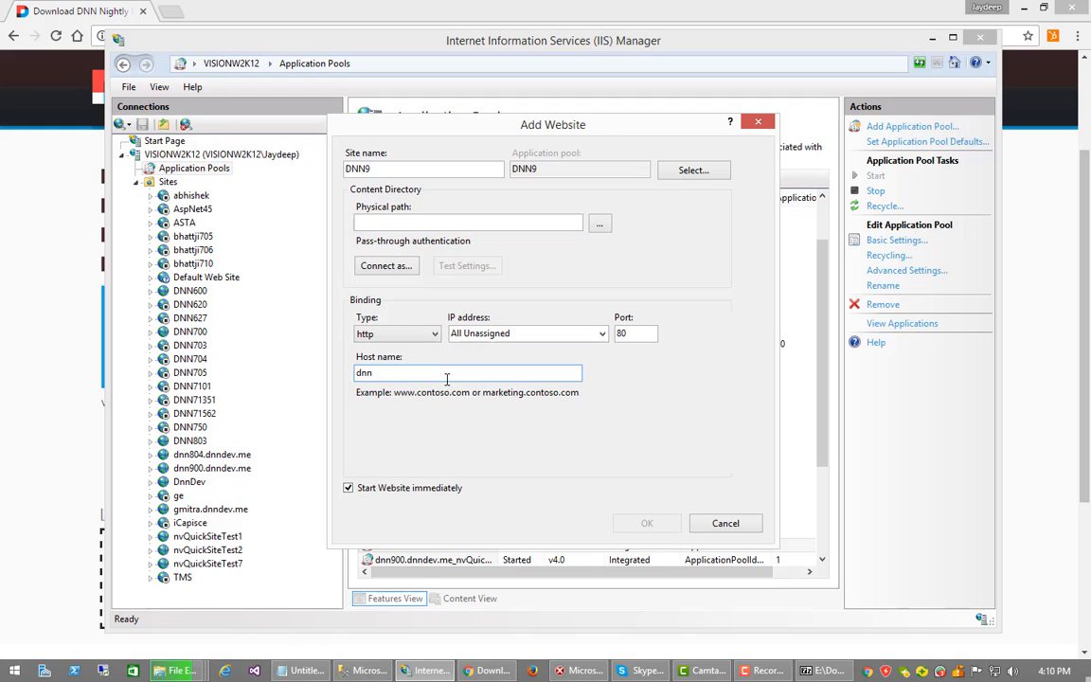
pyautogui.write('dnndev.me')
# Copy C:\DNN9\wwwroot from File Explorer and paste it as the site's physical path
pyautogui.click(413, 225)
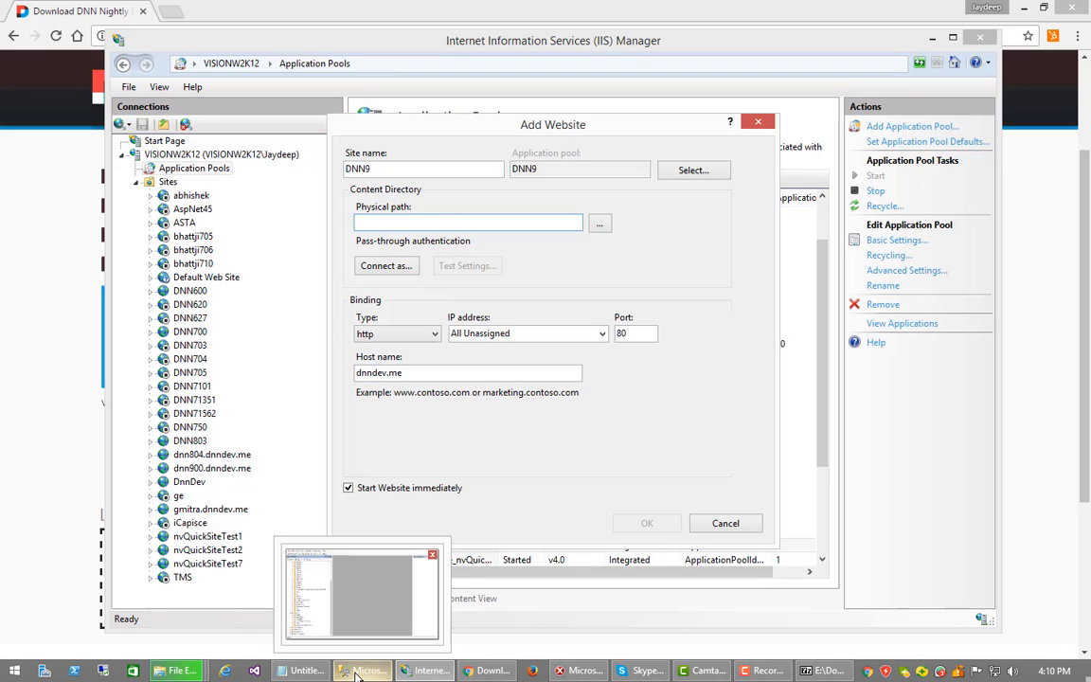
pyautogui.moveTo(183, 674)
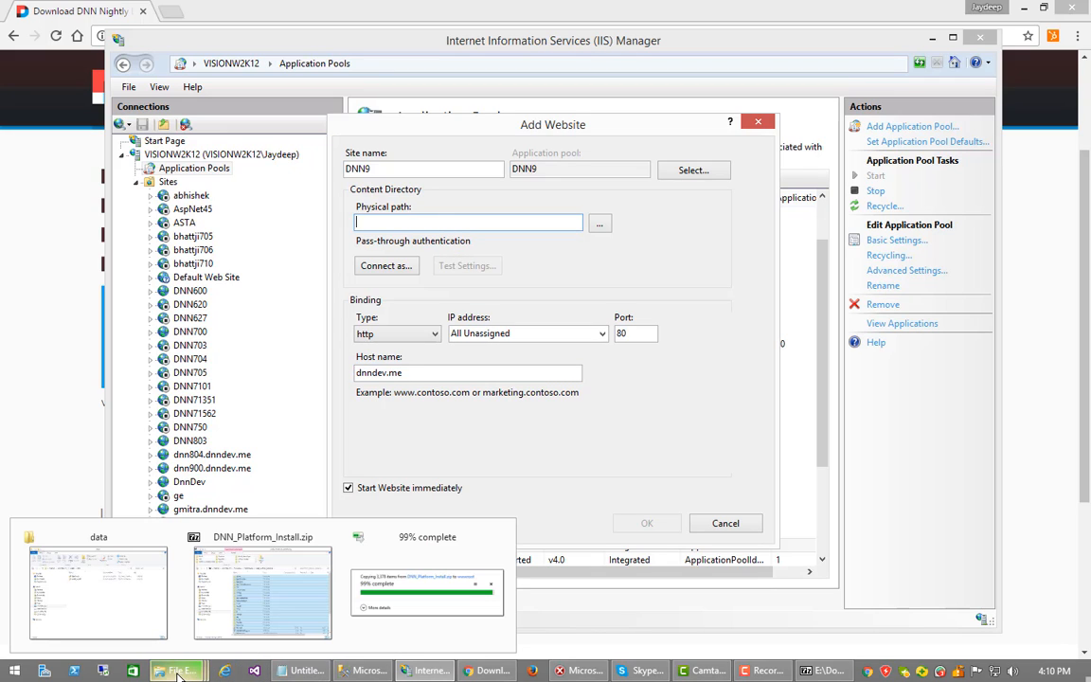
pyautogui.click(137, 610)
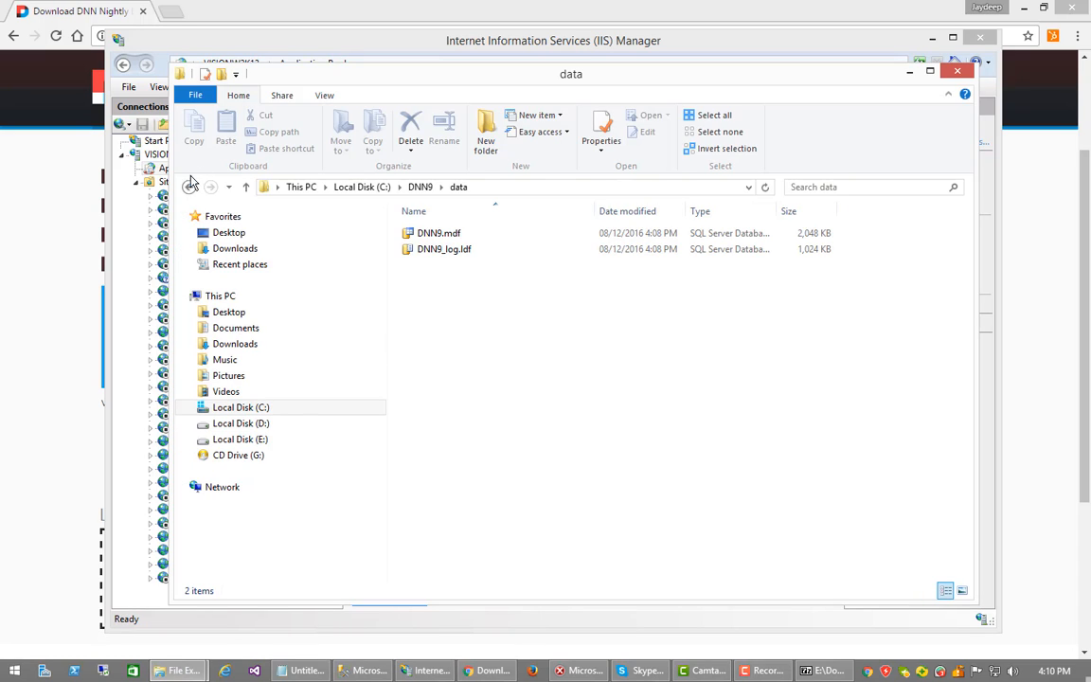
pyautogui.click(189, 186)
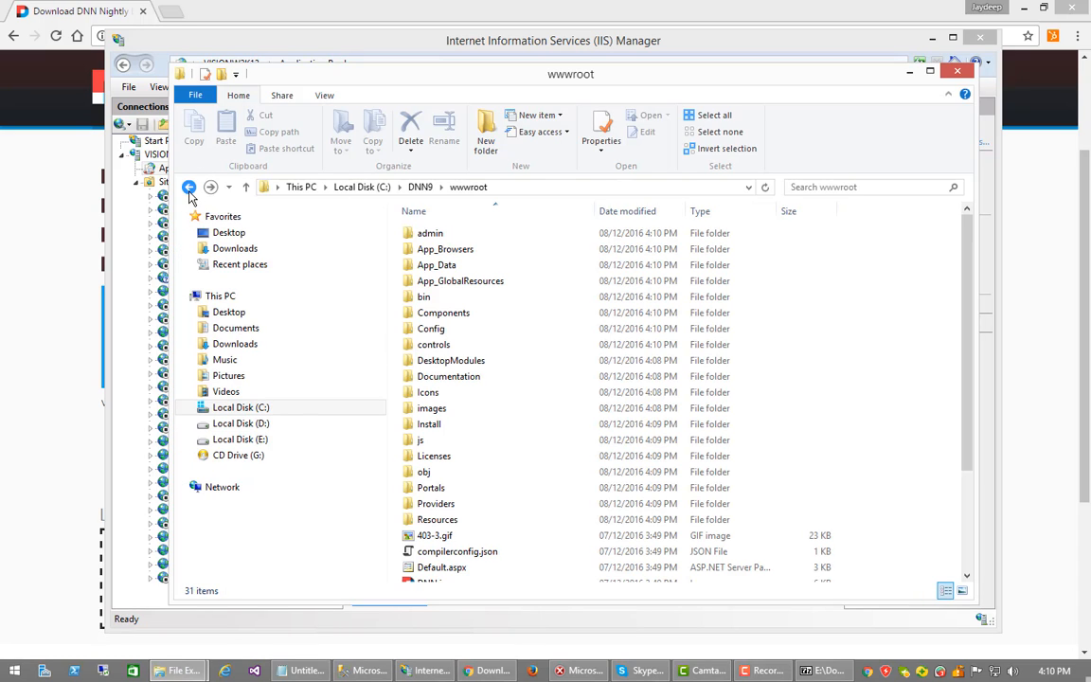
pyautogui.click(544, 189)
pyautogui.hotkey('ctrl', 'c')
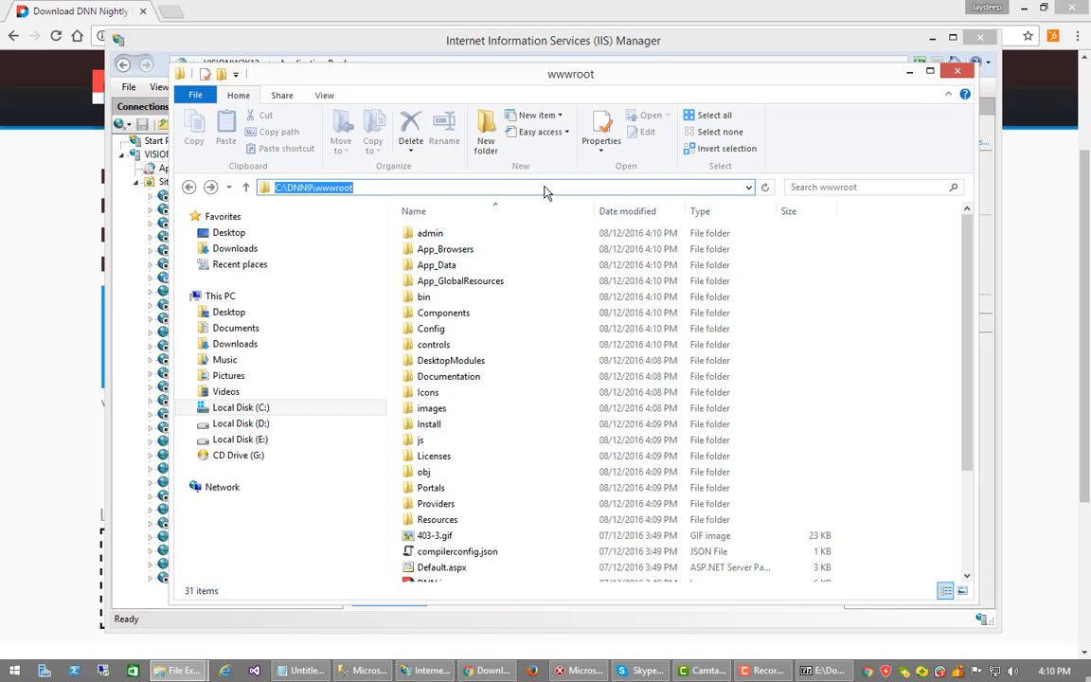
pyautogui.click(471, 40)
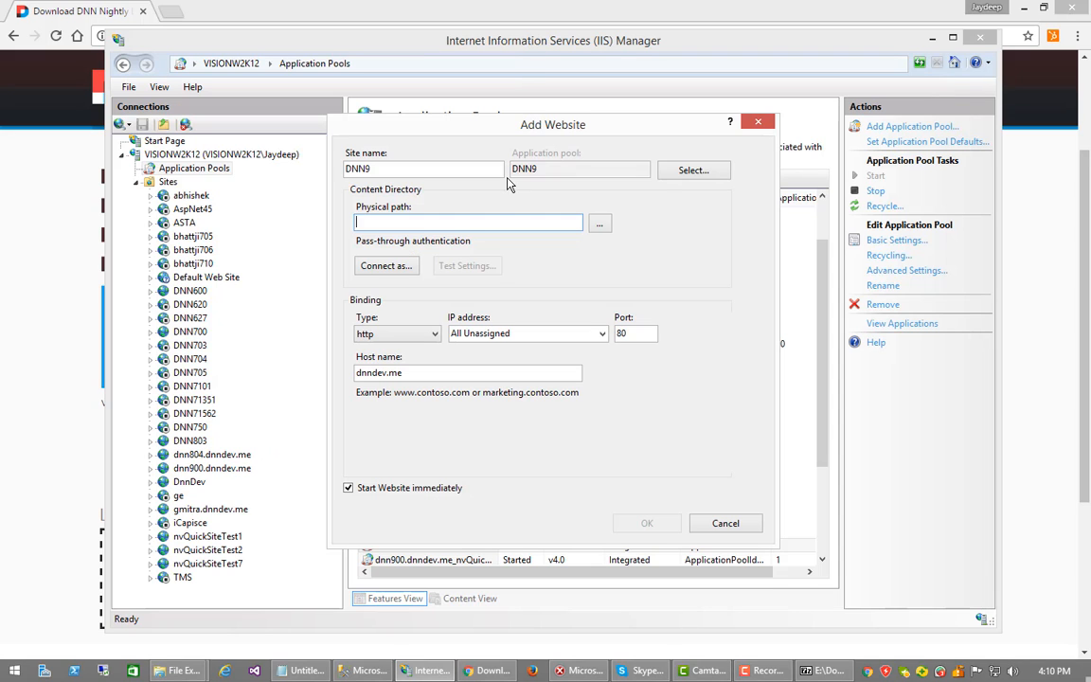
pyautogui.click(504, 226)
pyautogui.hotkey('ctrl', 'v')
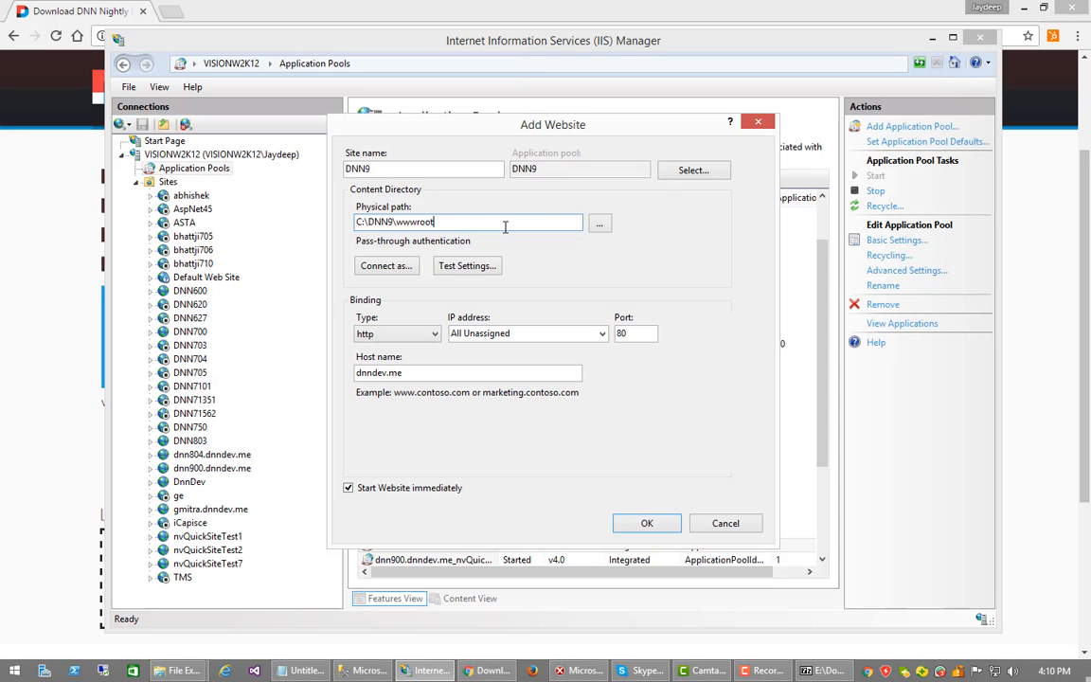
# Confirm the Add Website dialog to create the DNN9 site bound to dnndev.me on port 80
pyautogui.click(640, 525)
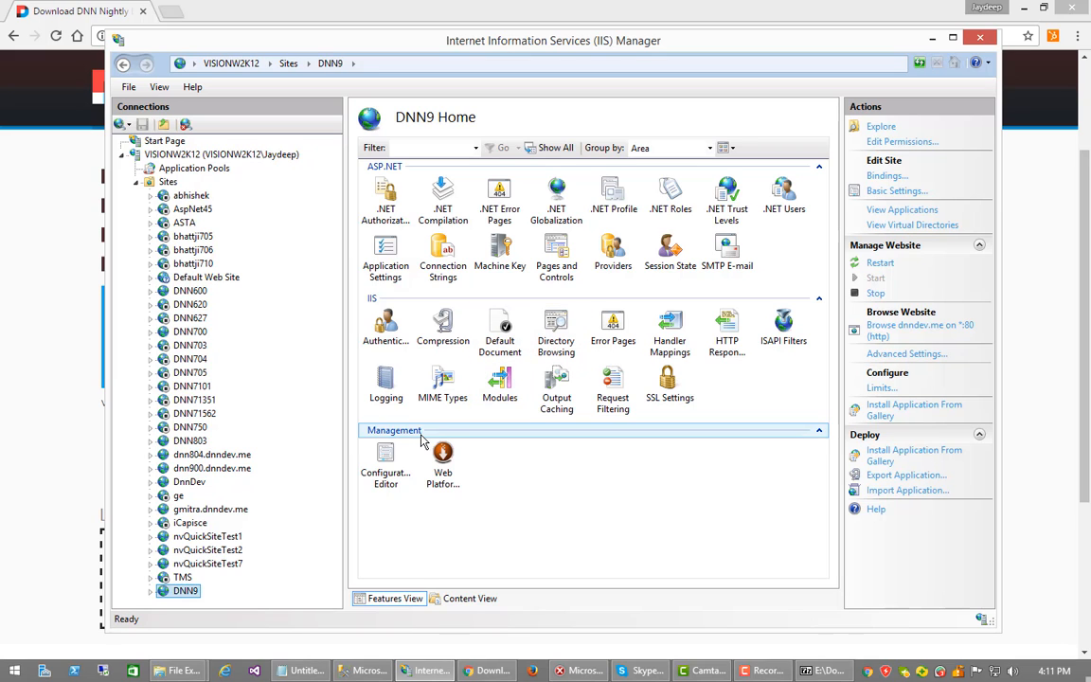
# Open DNN9's Logging settings and copy the C:\DNN9\logs folder path from Explorer
pyautogui.doubleClick(383, 393)
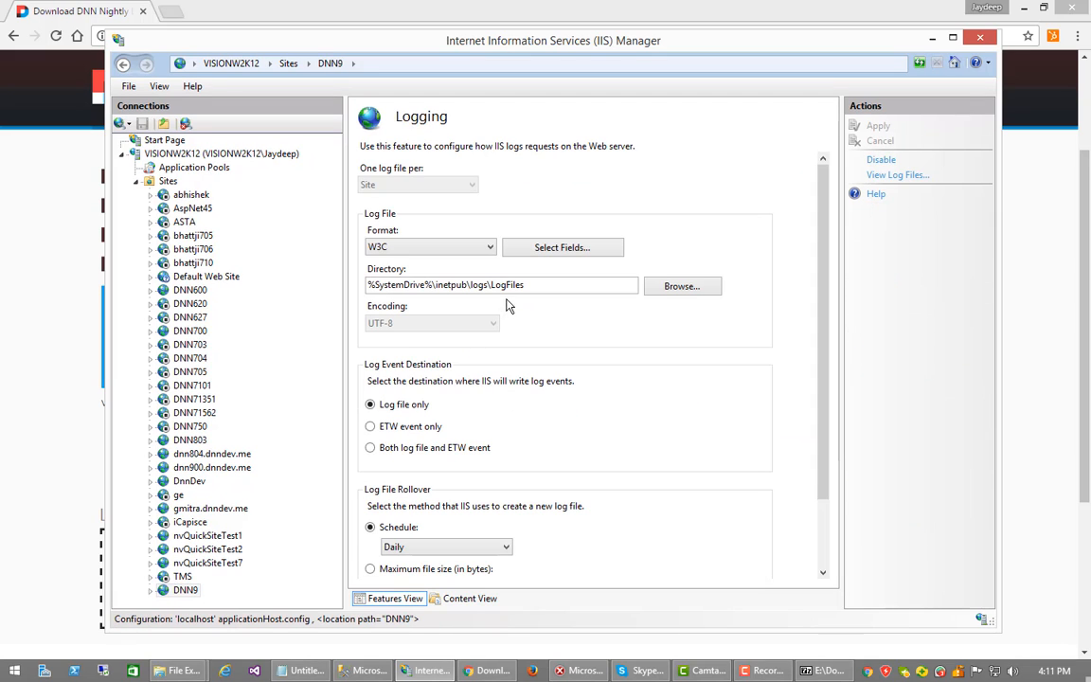
pyautogui.moveTo(185, 670)
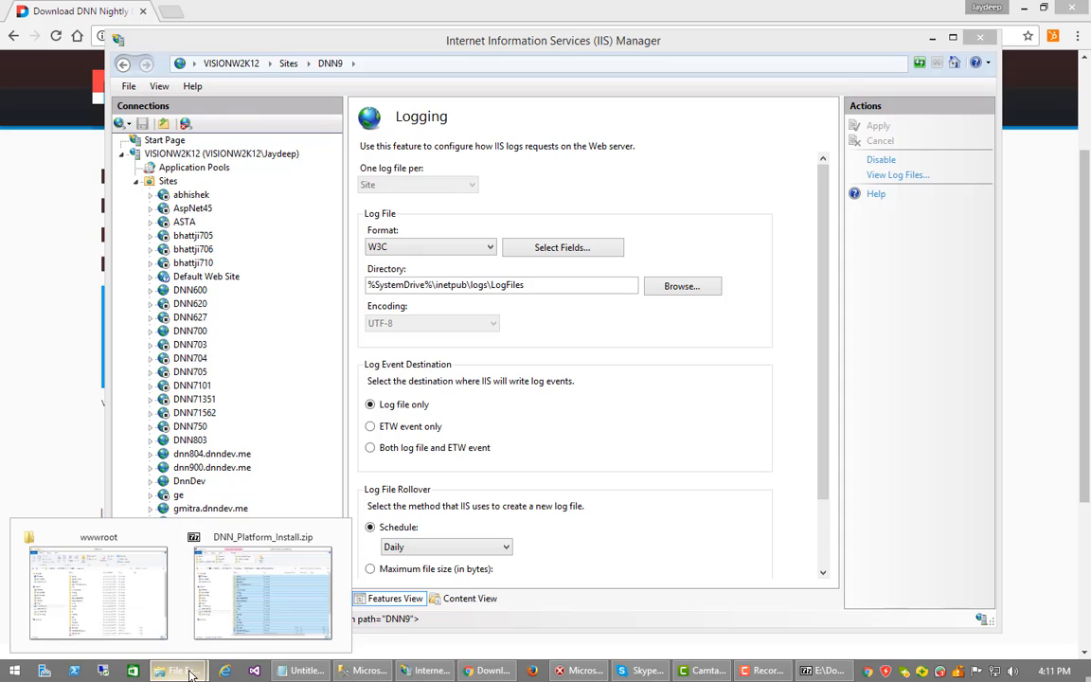
pyautogui.click(137, 568)
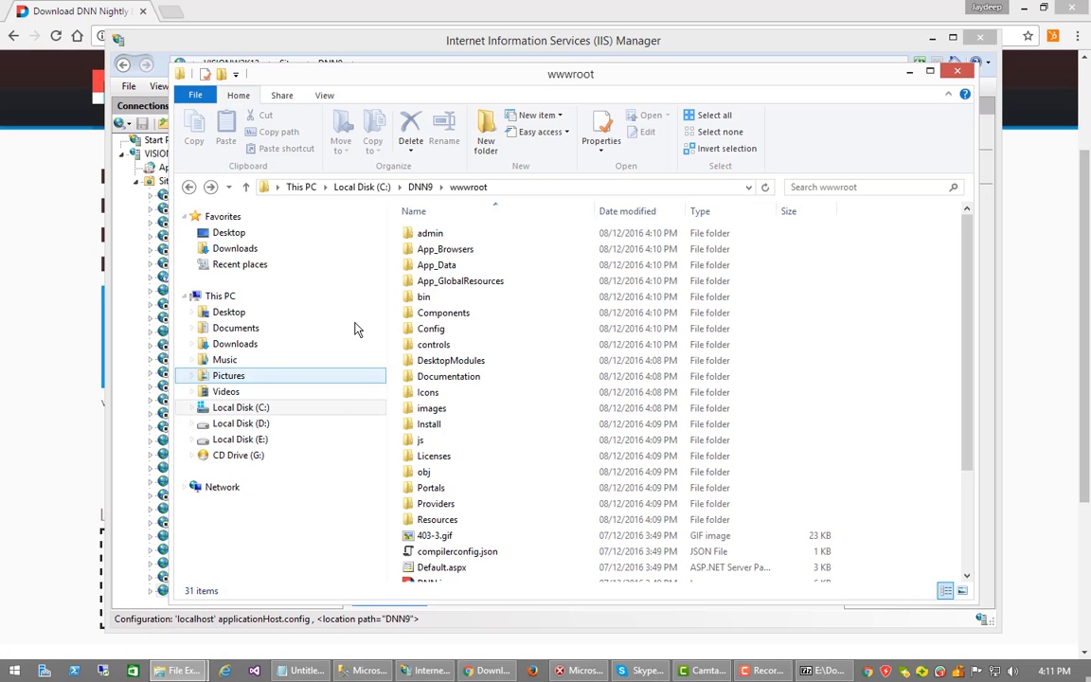
pyautogui.click(440, 187)
pyautogui.click(459, 221)
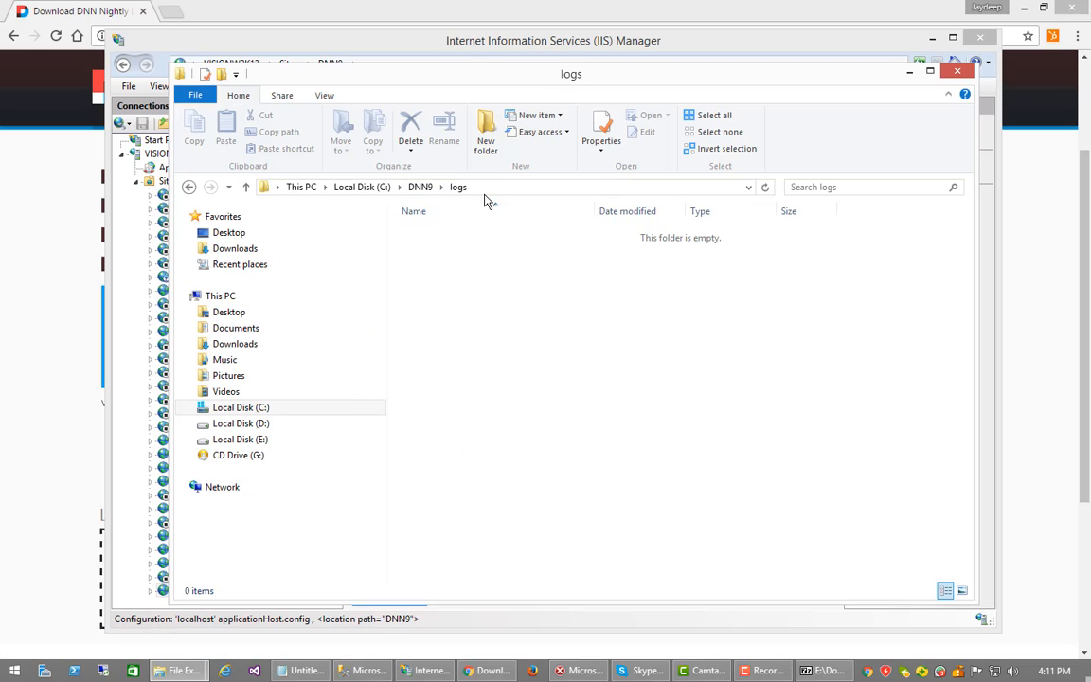
pyautogui.click(491, 189)
pyautogui.hotkey('ctrl', 'c')
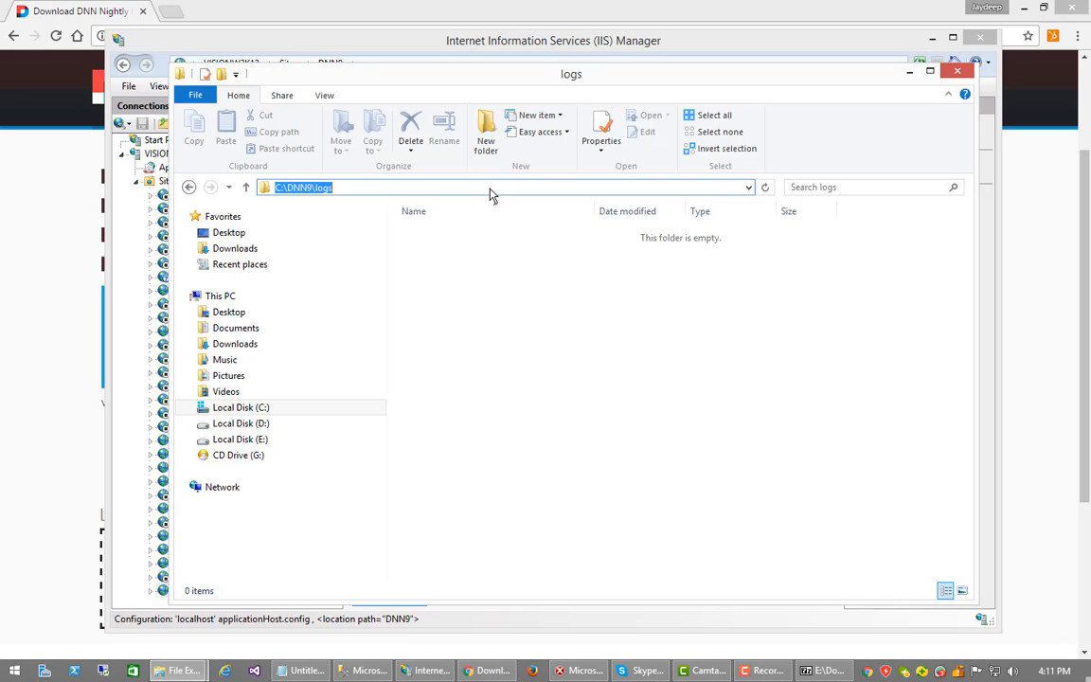
pyautogui.click(909, 72)
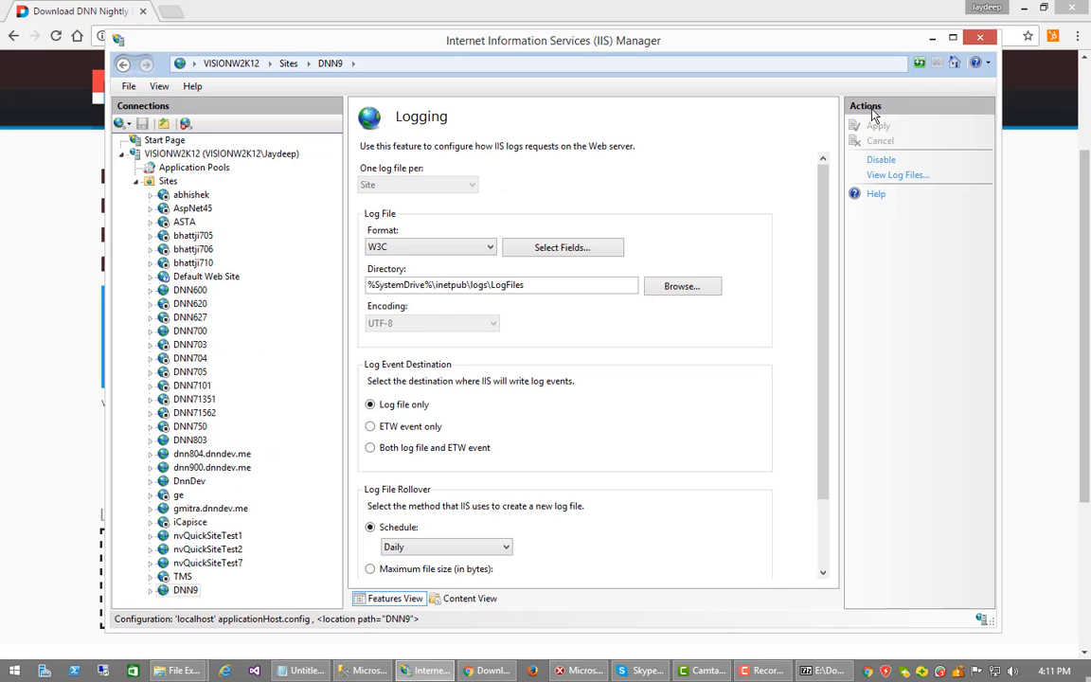
# Set the log directory to C:\DNN9\logs, log to both file and ETW event, and apply
pyautogui.click(581, 284)
pyautogui.moveTo(581, 284); pyautogui.dragTo(366, 284)
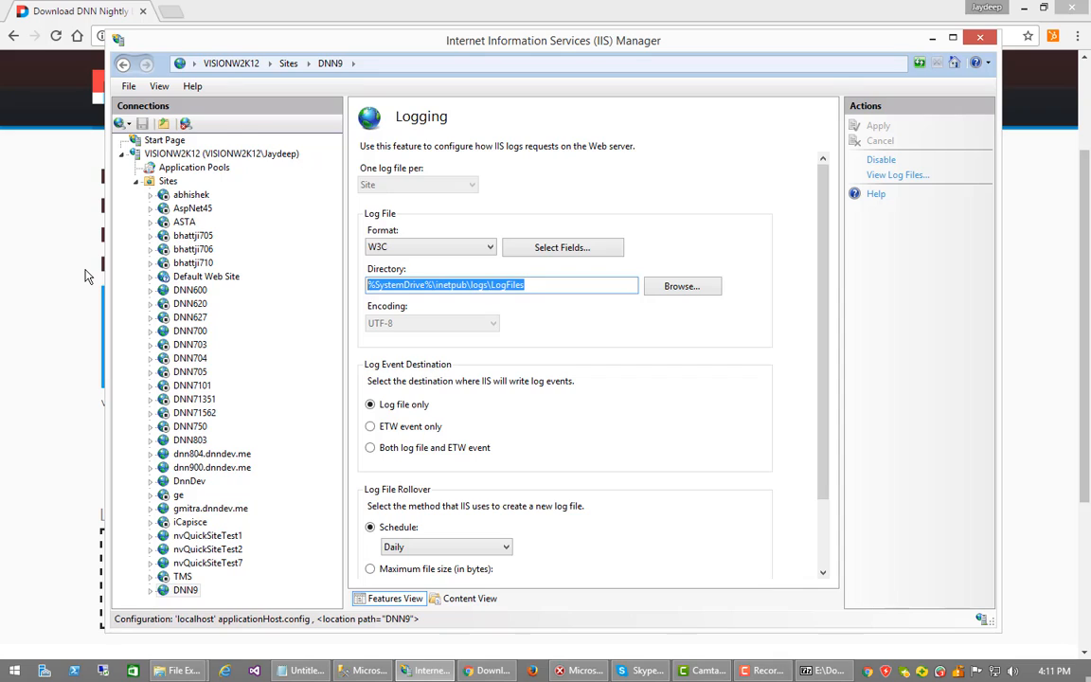
pyautogui.hotkey('ctrl', 'v')
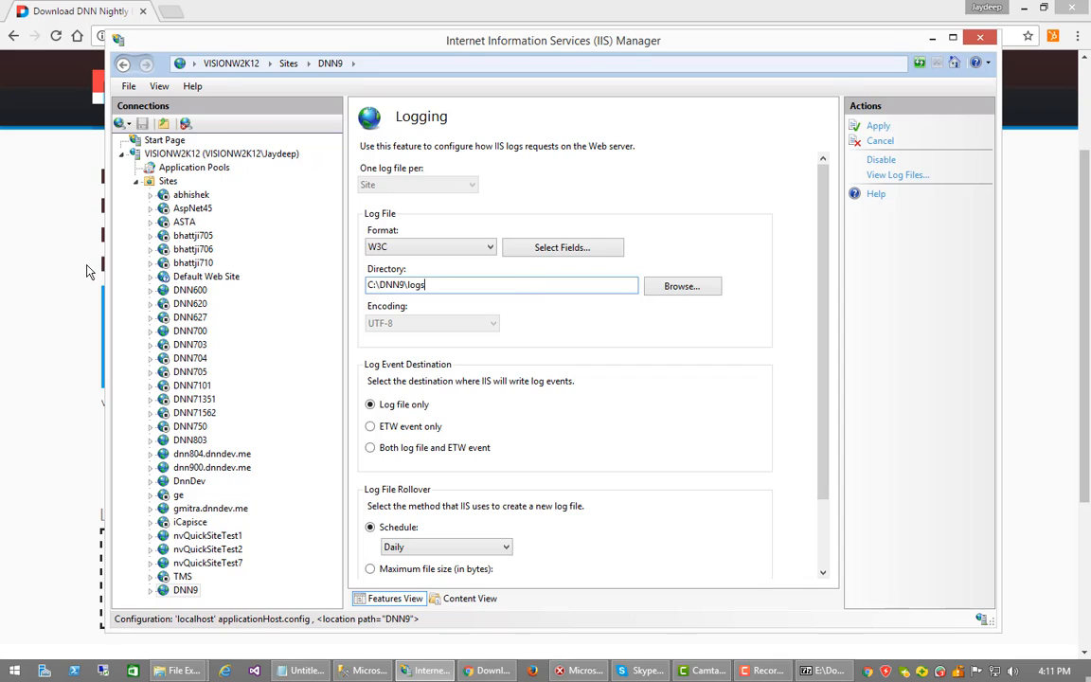
pyautogui.click(371, 449)
pyautogui.click(878, 126)
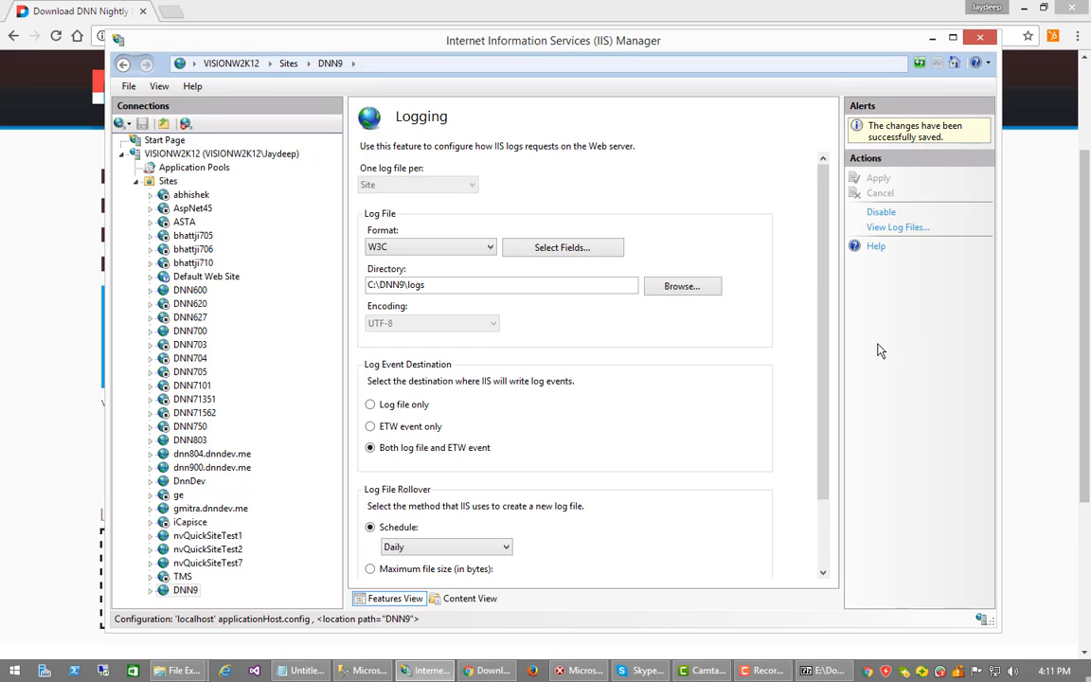
# Select the DNN9 node in Connections to go back to its features home page
pyautogui.click(183, 592)
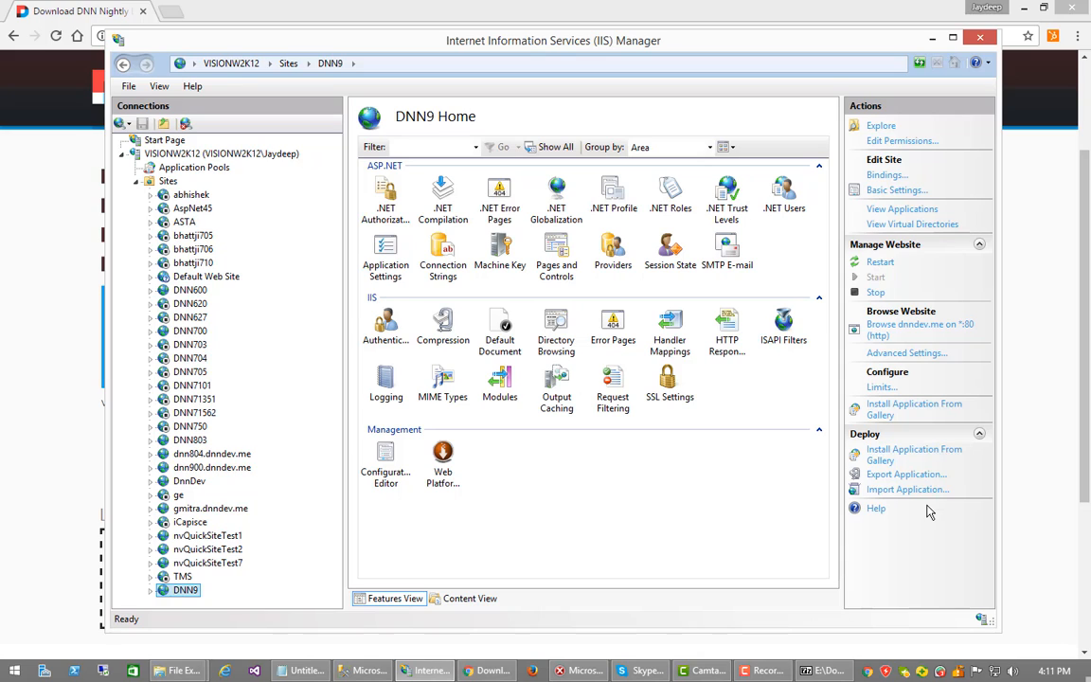
# Browse dnndev.me on *:80 (http) to load the DNN9 site in a new Chrome tab
pyautogui.click(909, 324)
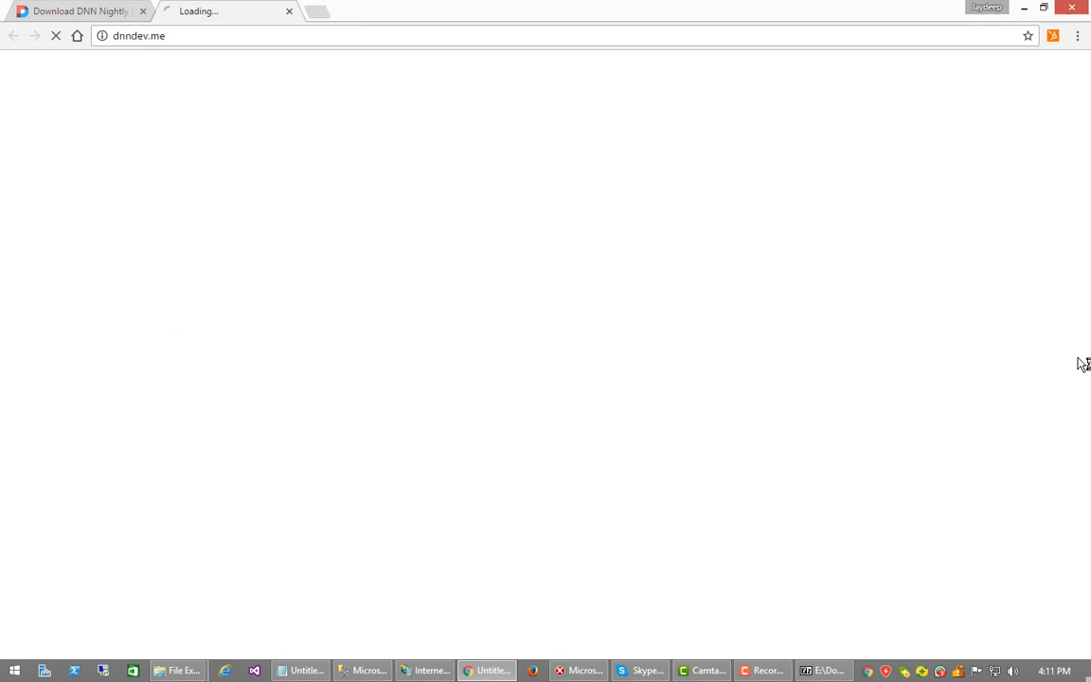